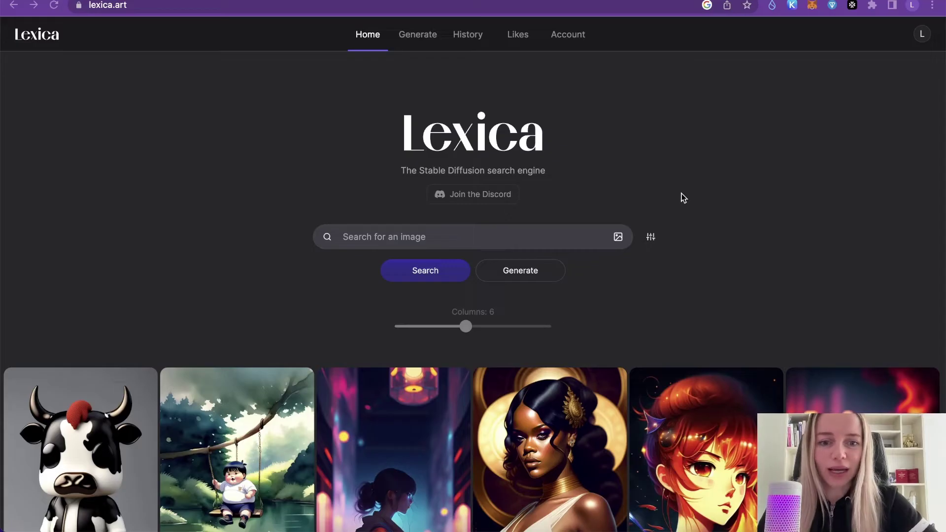
# Browse the gallery of AI-generated images on the home page to examine the range of styles and subjects.
pyautogui.scroll(-20, 683, 198)
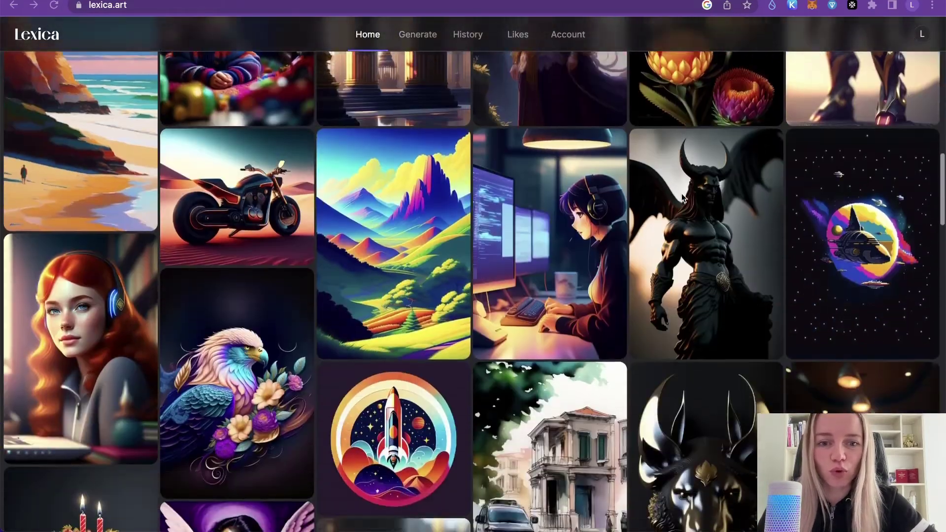
pyautogui.scroll(-20, 683, 198)
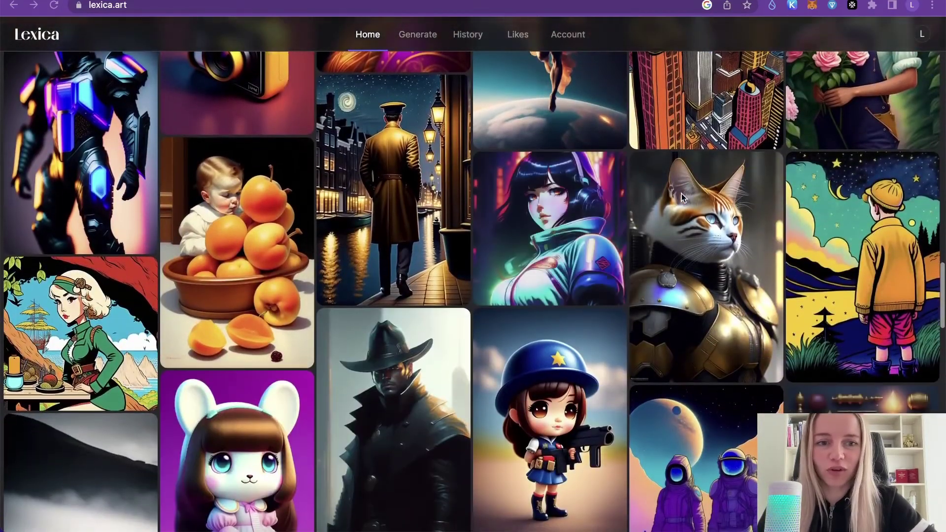
pyautogui.scroll(-20, 681, 193)
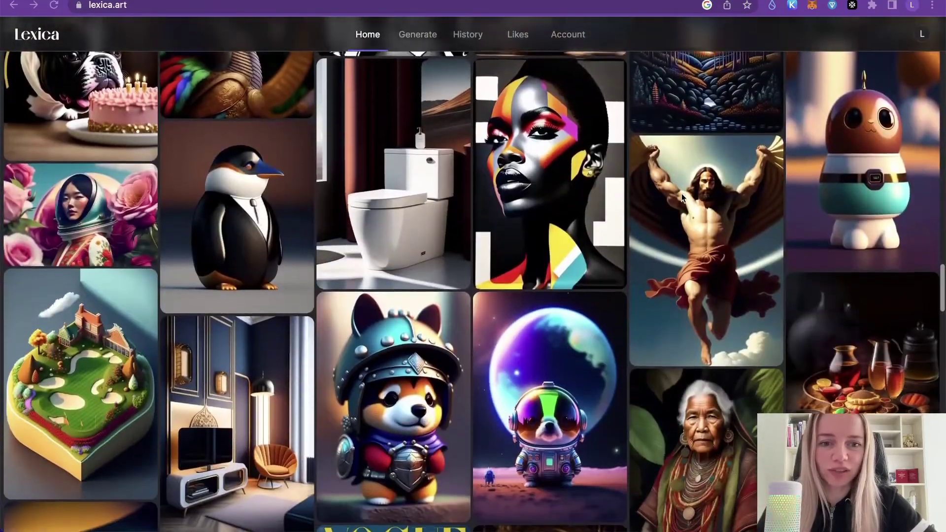
pyautogui.scroll(-9, 682, 197)
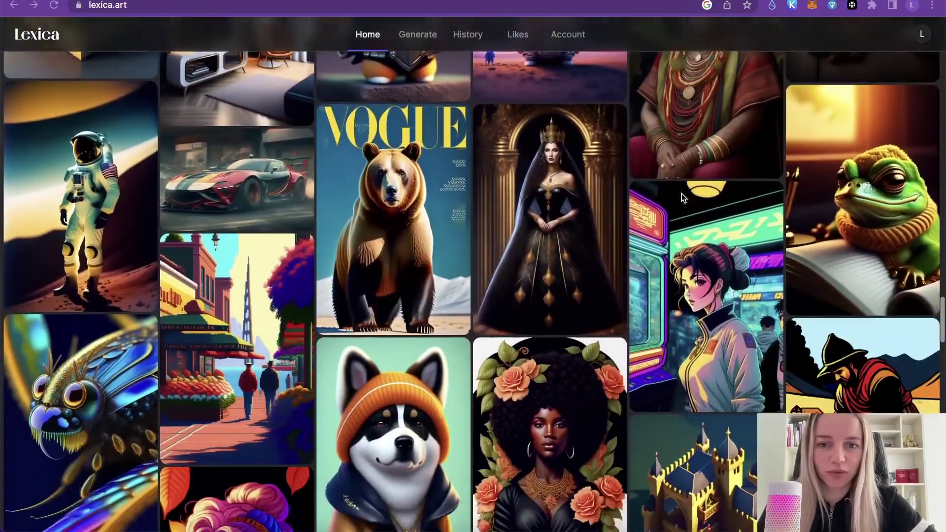
pyautogui.scroll(-3, 682, 197)
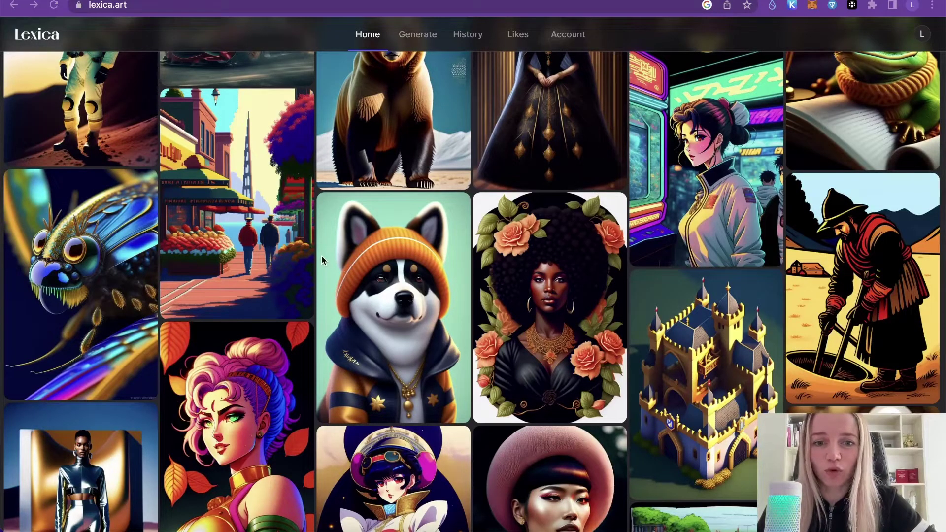
pyautogui.scroll(20, 321, 256)
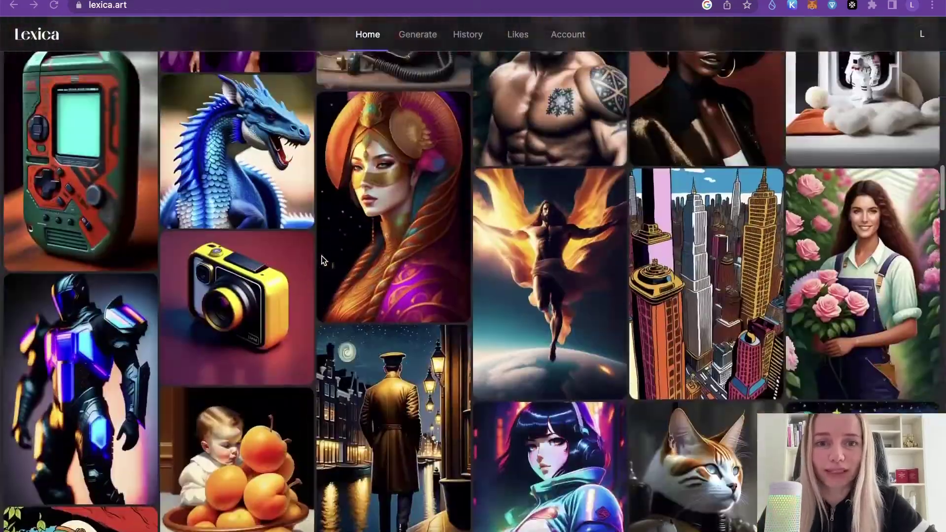
pyautogui.scroll(1, 322, 260)
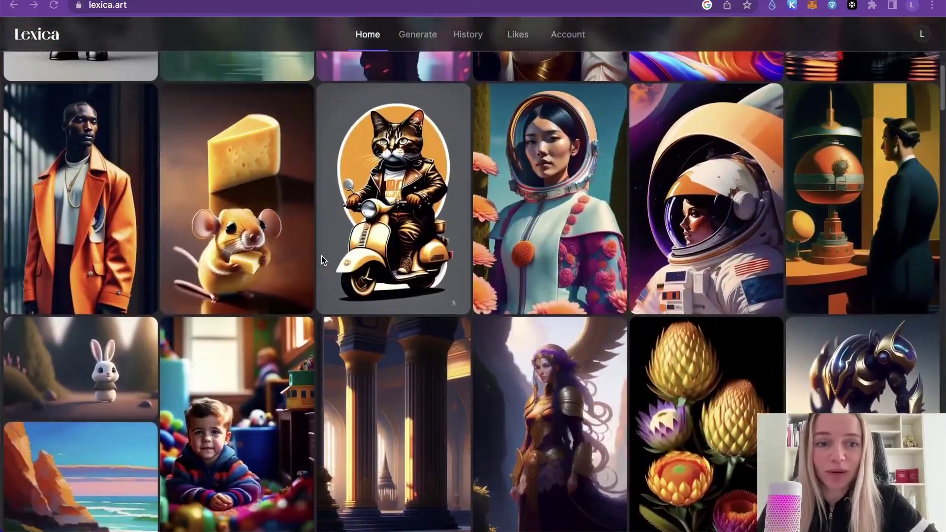
pyautogui.scroll(10, 323, 260)
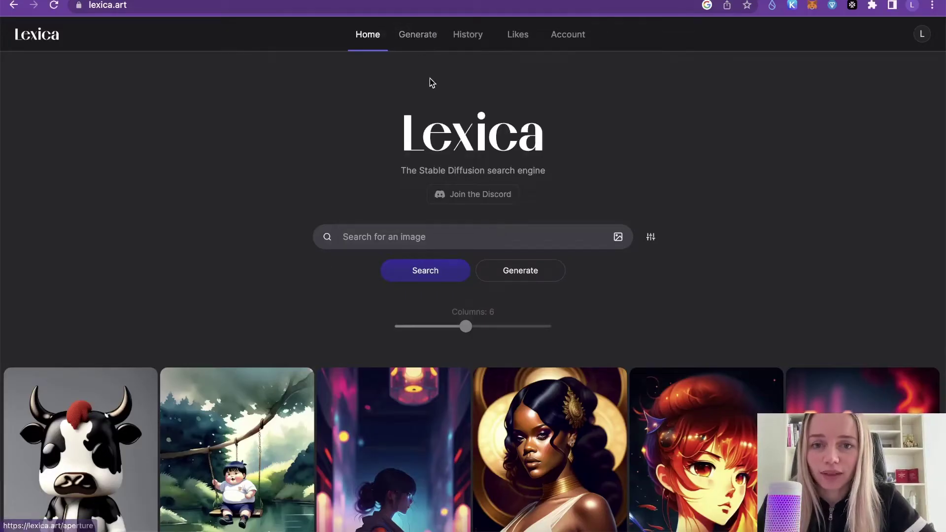
# Go to the image generation page and review the translation languages offered for the image description field, without choosing one.
pyautogui.click(420, 38)
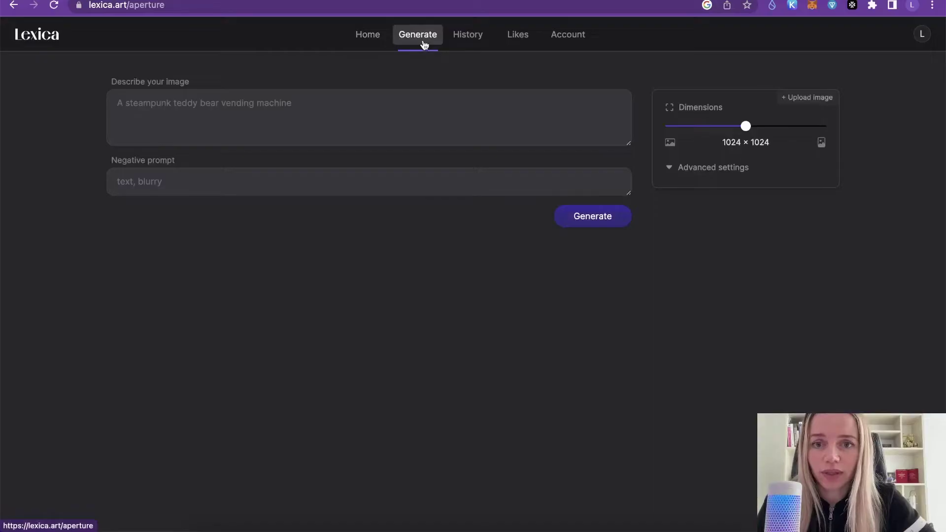
pyautogui.click(156, 119)
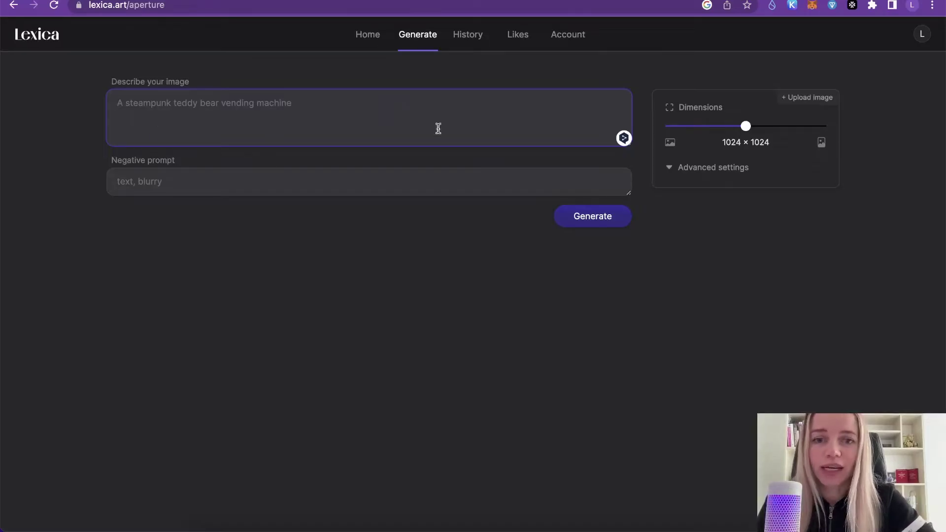
pyautogui.click(624, 138)
pyautogui.moveTo(624, 139)
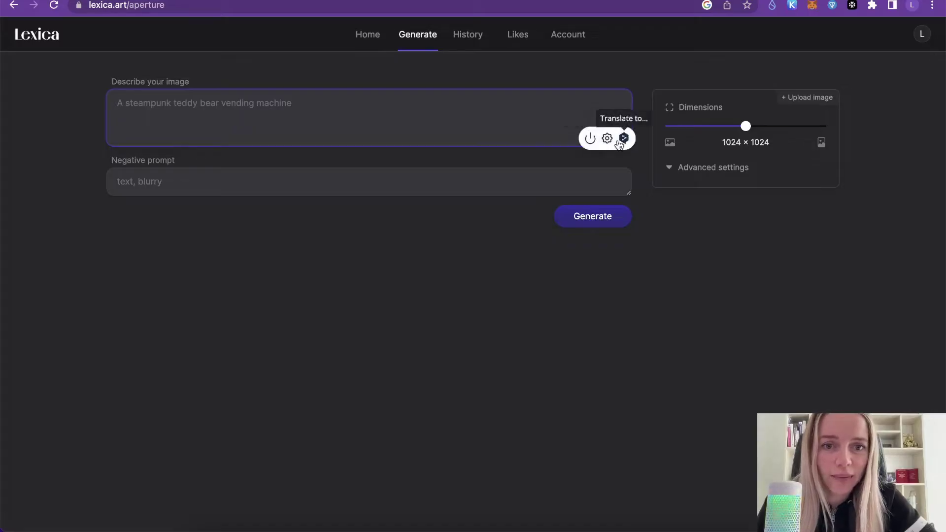
pyautogui.click(607, 139)
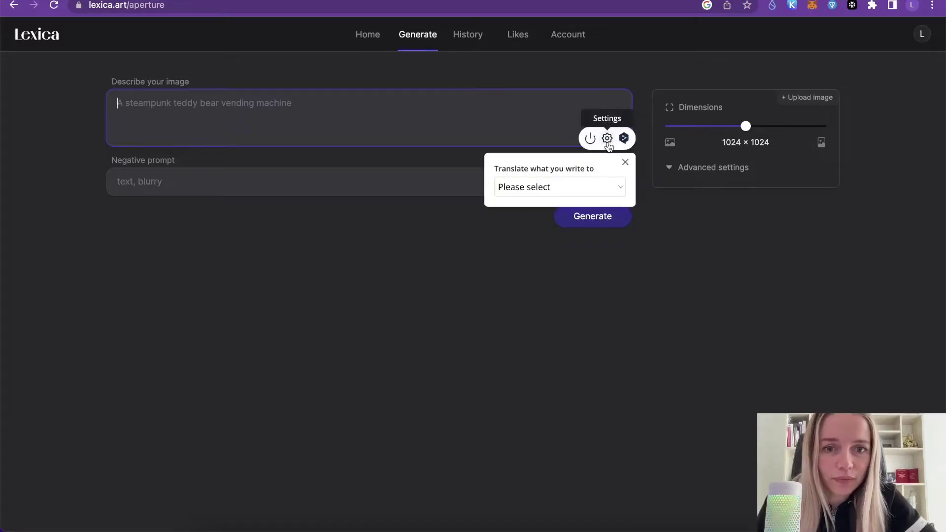
pyautogui.click(622, 190)
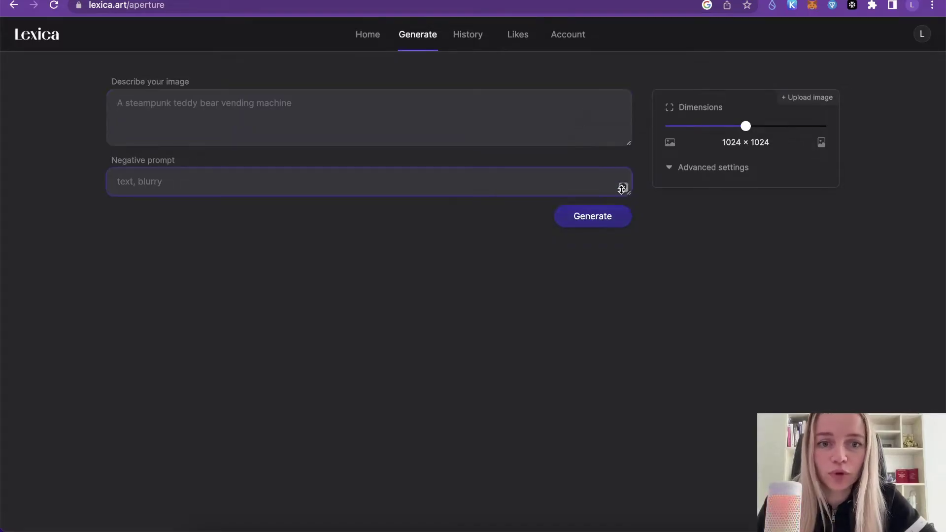
pyautogui.click(625, 149)
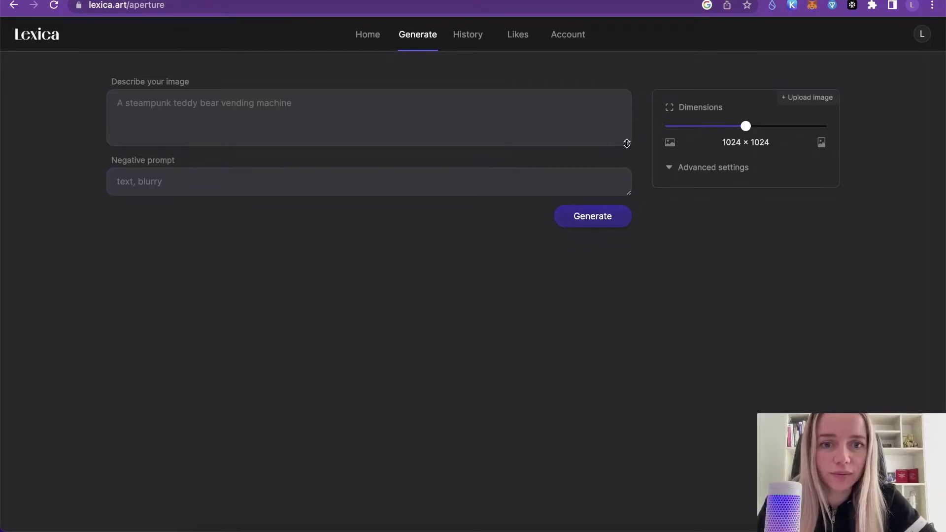
pyautogui.click(625, 142)
pyautogui.click(624, 138)
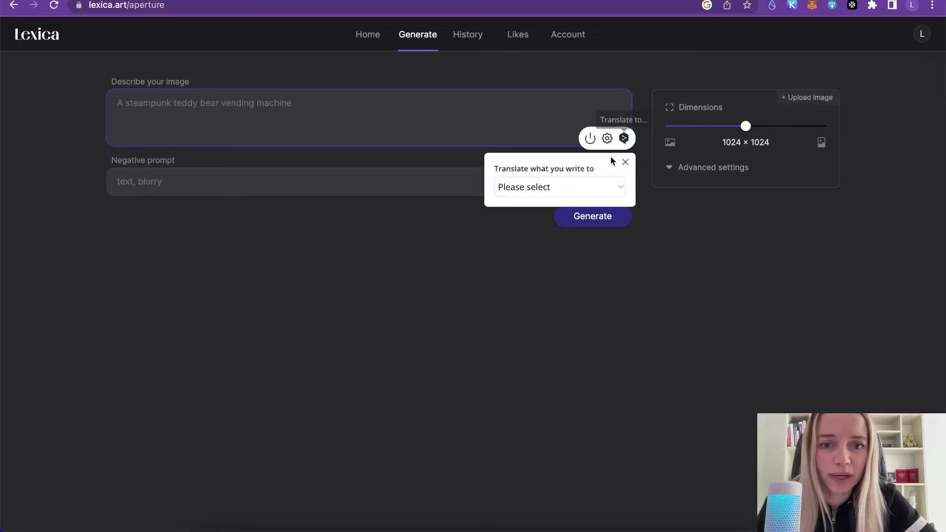
pyautogui.click(616, 191)
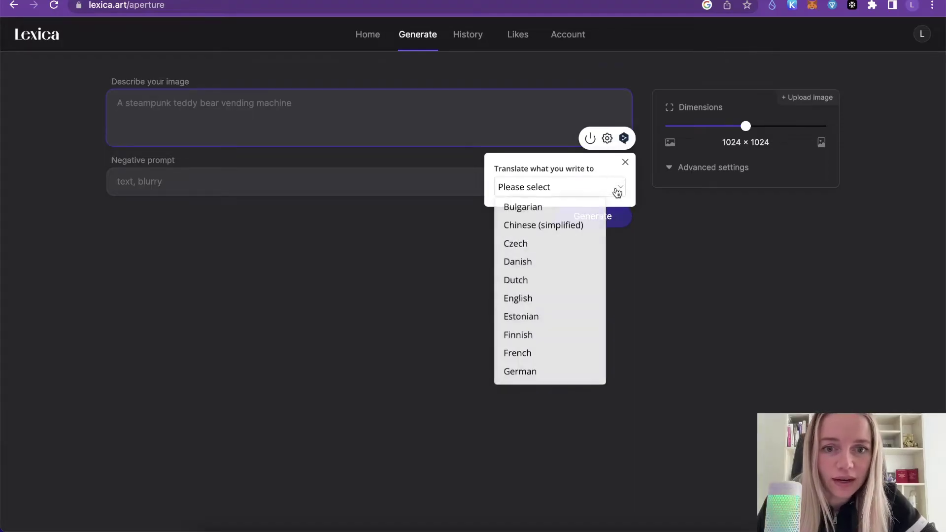
pyautogui.scroll(-8, 540, 307)
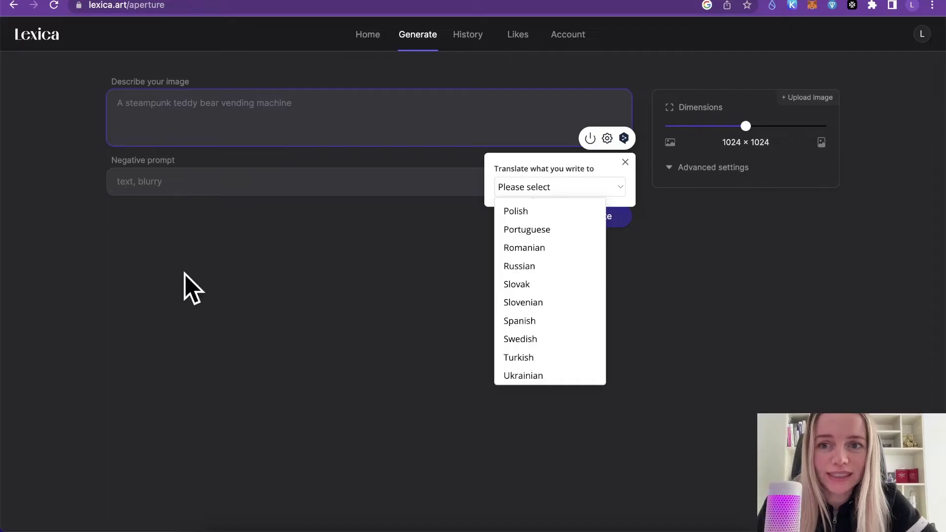
pyautogui.click(215, 249)
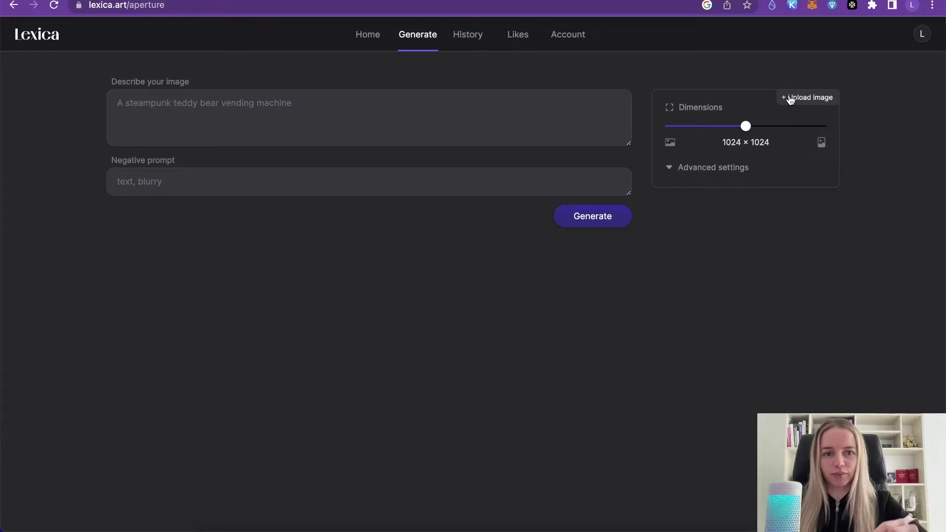
# Expand the advanced settings and examine the guidance scale and the negative prompt field.
pyautogui.click(704, 171)
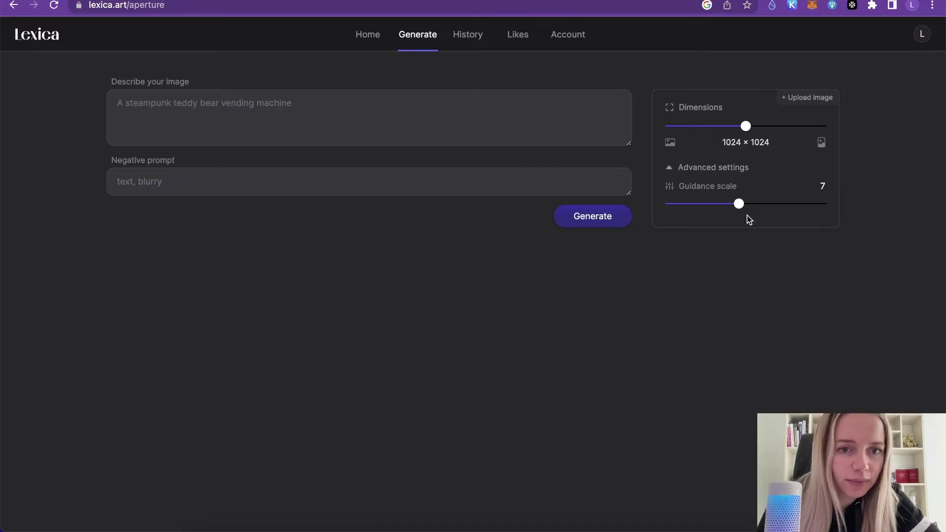
pyautogui.moveTo(740, 205)
pyautogui.mouseDown()
pyautogui.moveTo(698, 205)
pyautogui.moveTo(739, 205)
pyautogui.mouseUp()
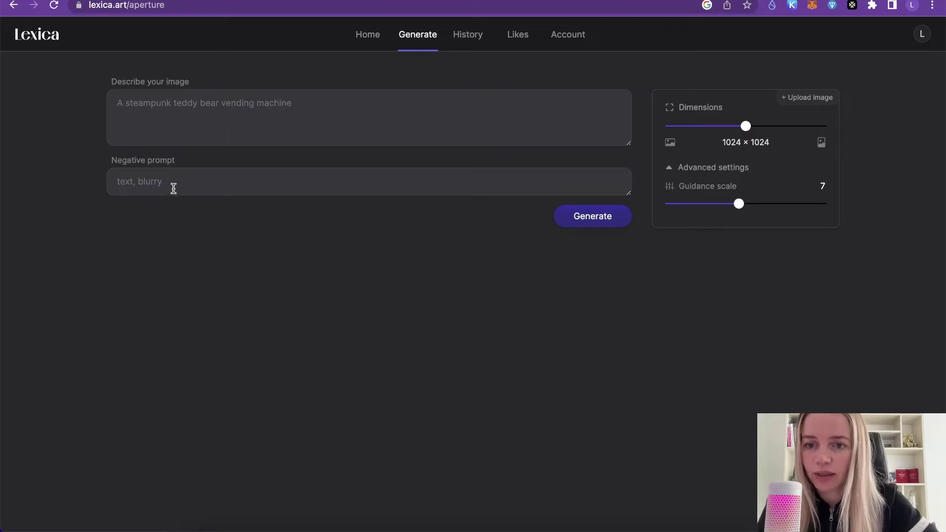
pyautogui.click(130, 181)
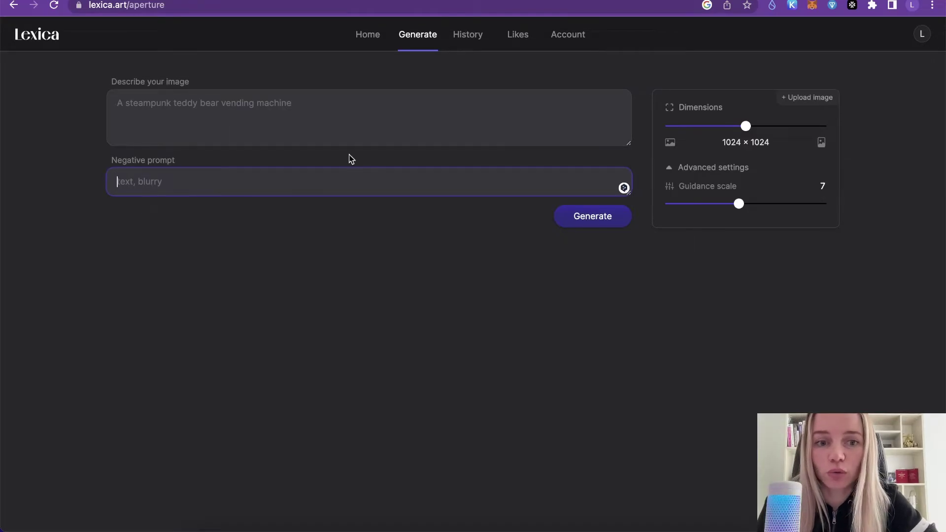
# Generate an amazing realistic photo of happy children with colored easter eggs in the nest on grass at sunrise, soft light, 8k, 50mm lens, superrealistic, masterpiece.
pyautogui.click(180, 109)
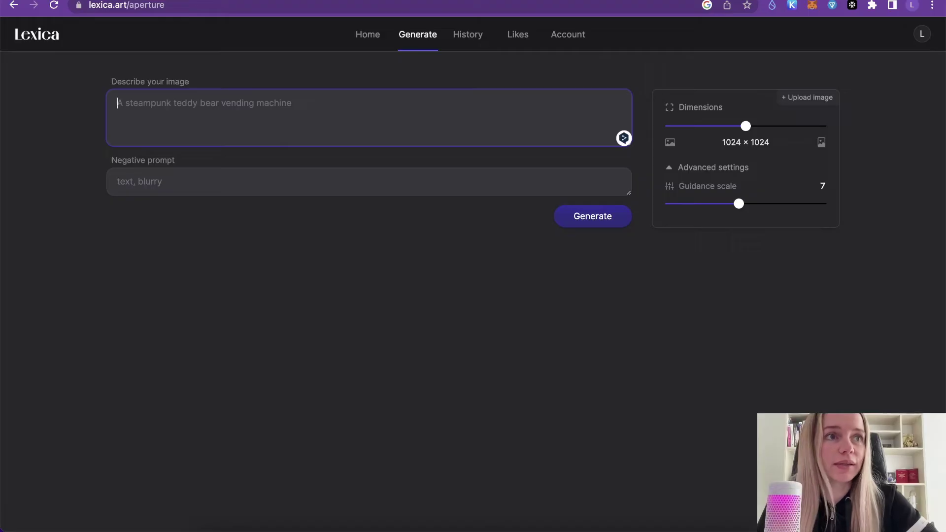
pyautogui.press('super+Tab')
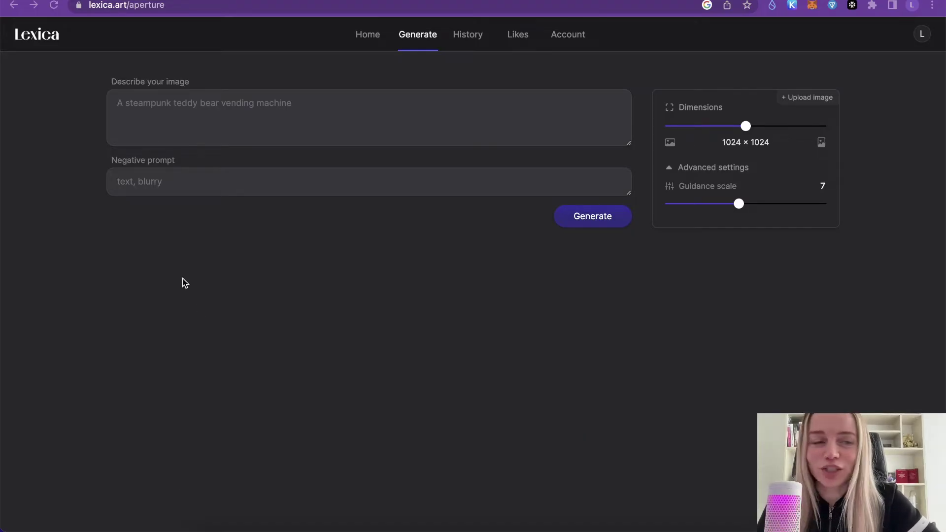
pyautogui.click(194, 126)
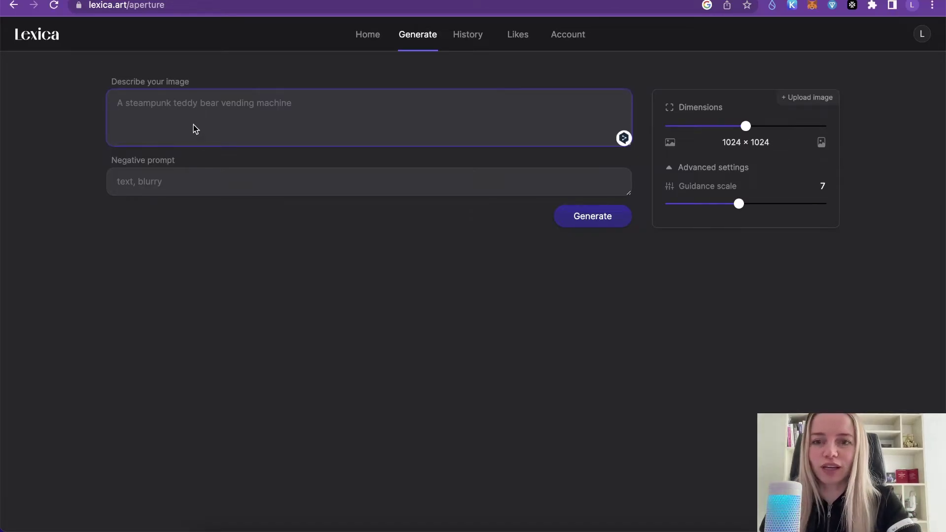
pyautogui.write('amazing realistic photo if the happy children with colored easter eggs in the nest on the grass on a sunrise, soft light, 8k, 50mm lens, superrealistic, masterpiece')
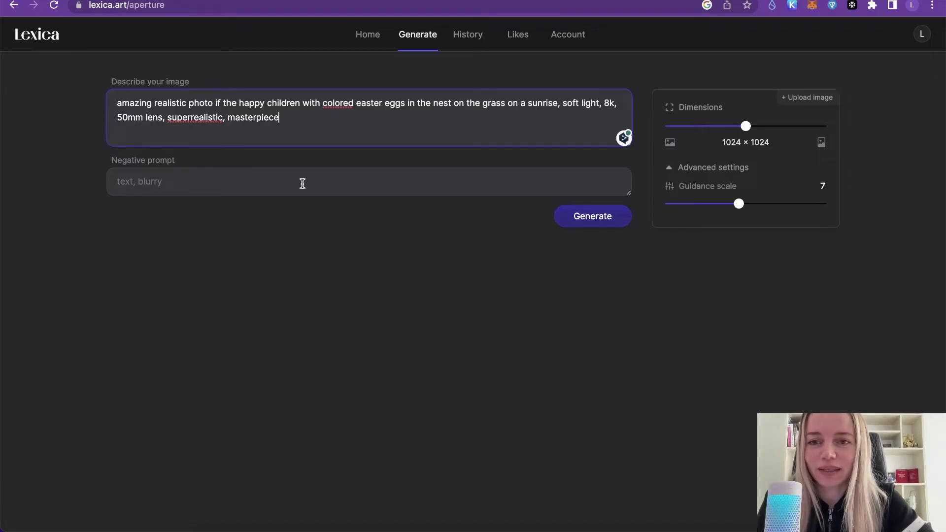
pyautogui.click(582, 222)
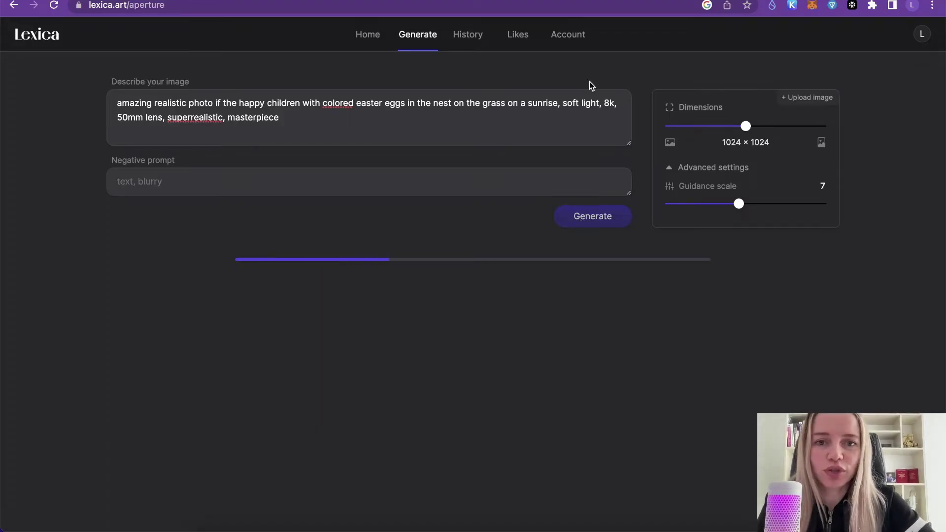
# Search the home page's image gallery for "esater" and look through the matching images.
pyautogui.click(368, 35)
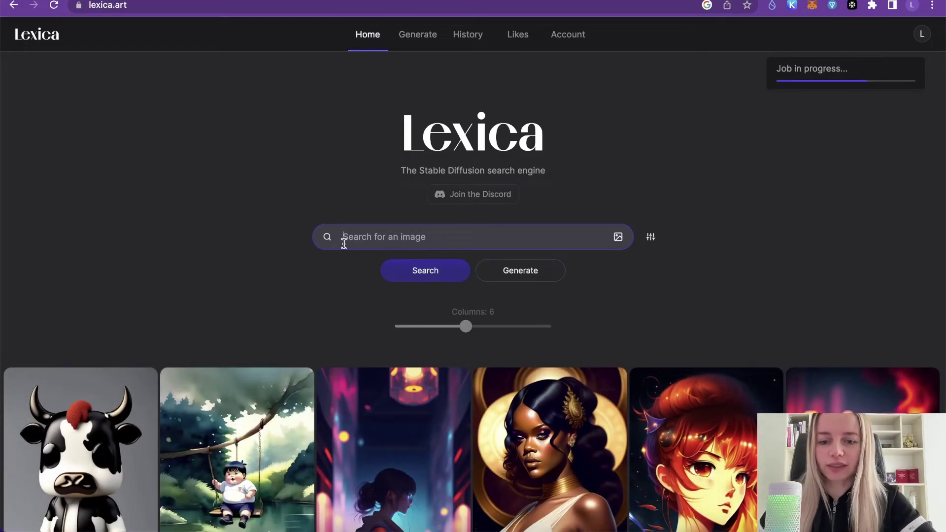
pyautogui.write('es')
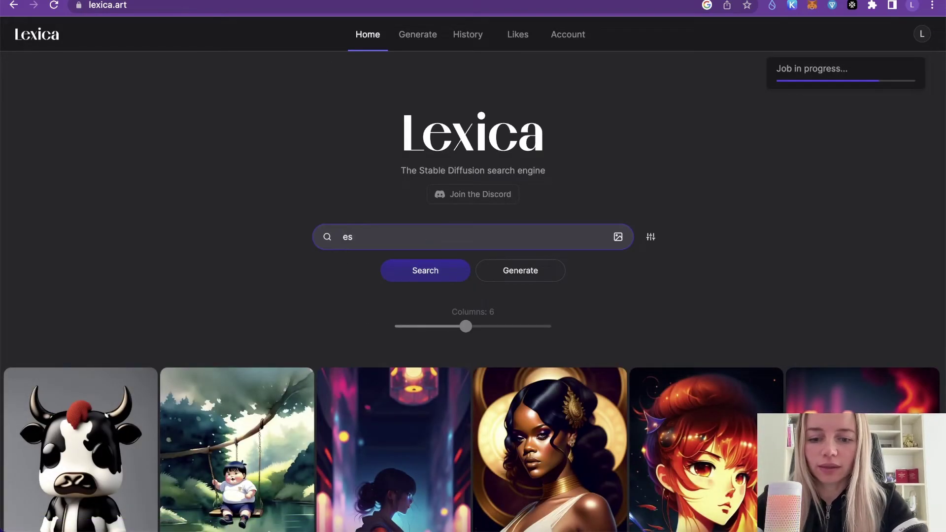
pyautogui.write('ater')
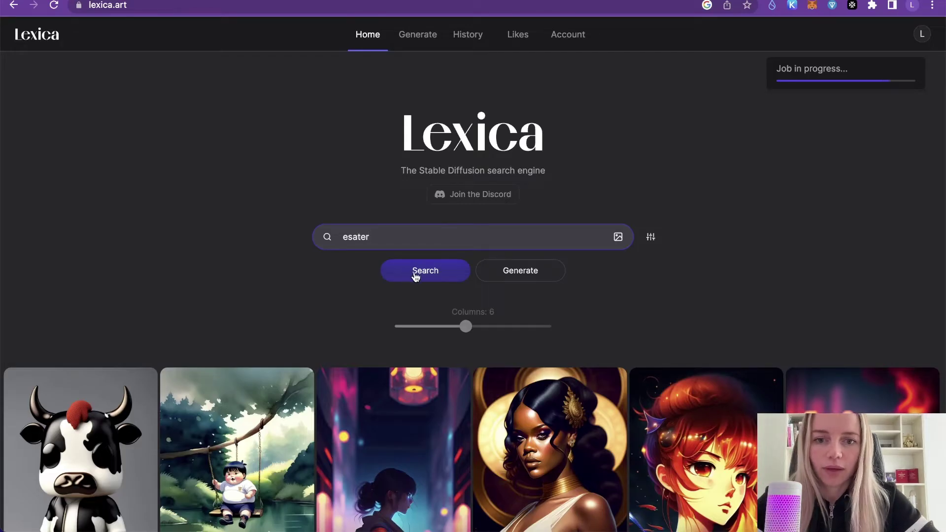
pyautogui.click(417, 271)
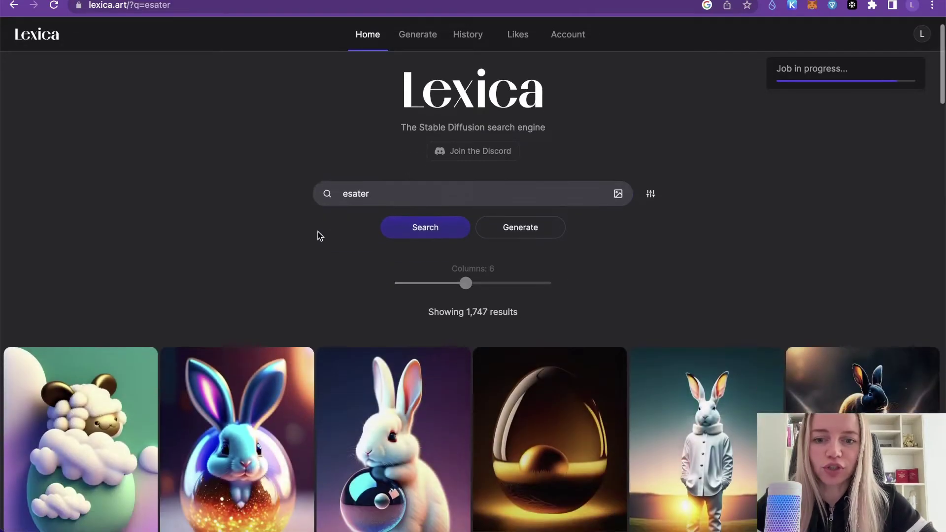
pyautogui.scroll(-10, 318, 233)
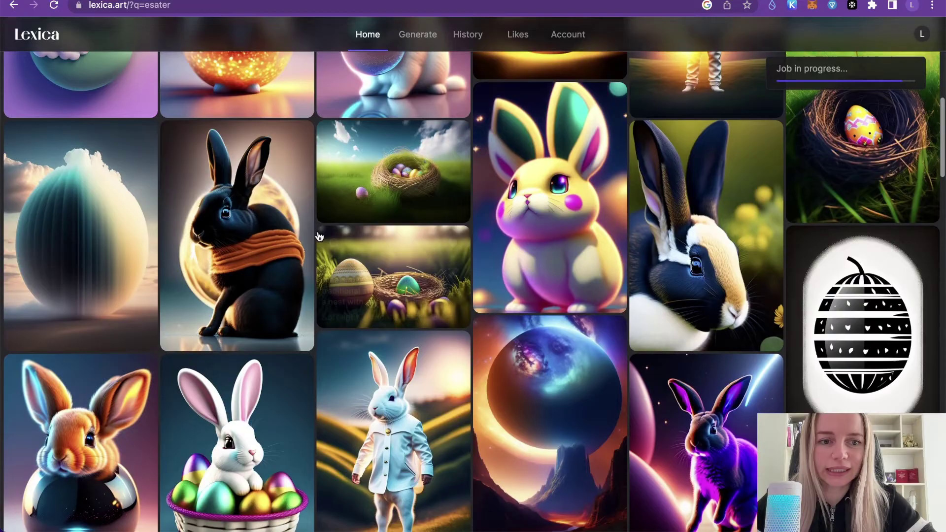
# View the prompt and details of the white Easter bunny in the egg basket, and return to the search field above the results.
pyautogui.moveTo(318, 235)
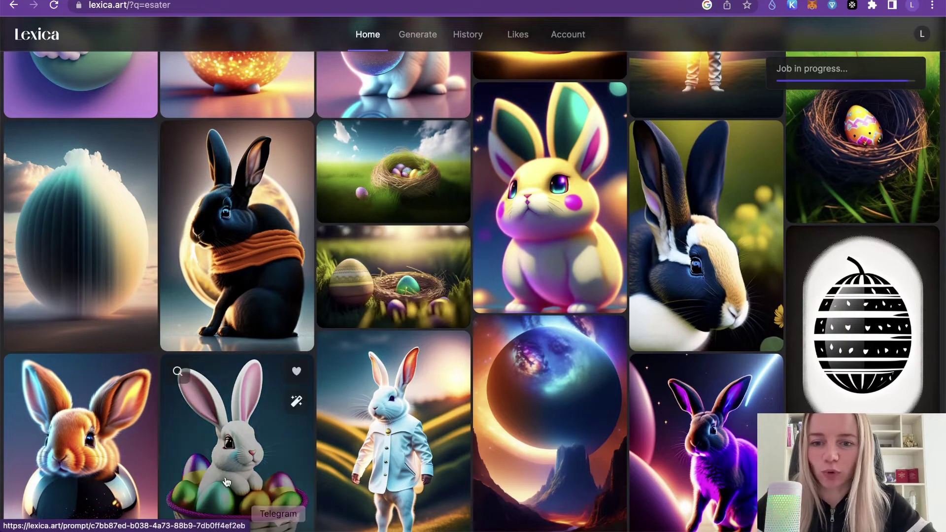
pyautogui.click(256, 424)
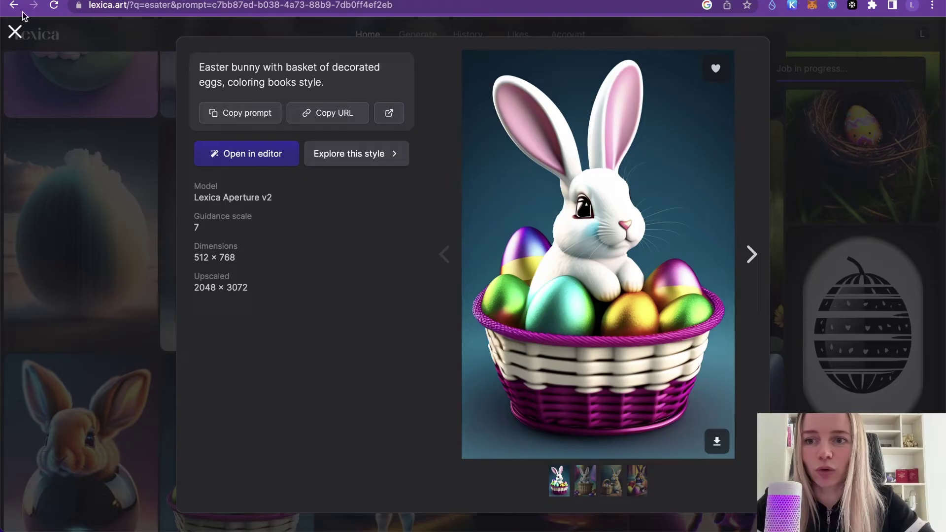
pyautogui.click(15, 32)
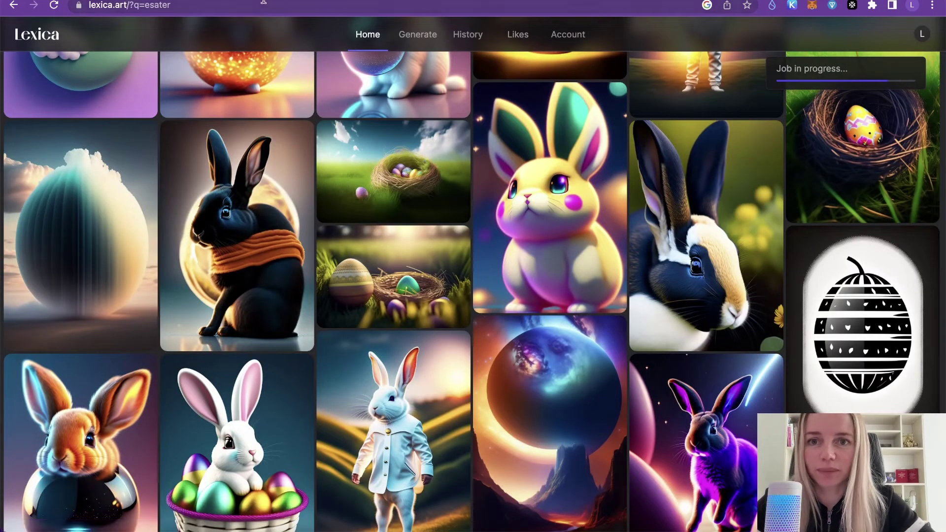
pyautogui.scroll(10, 275, 146)
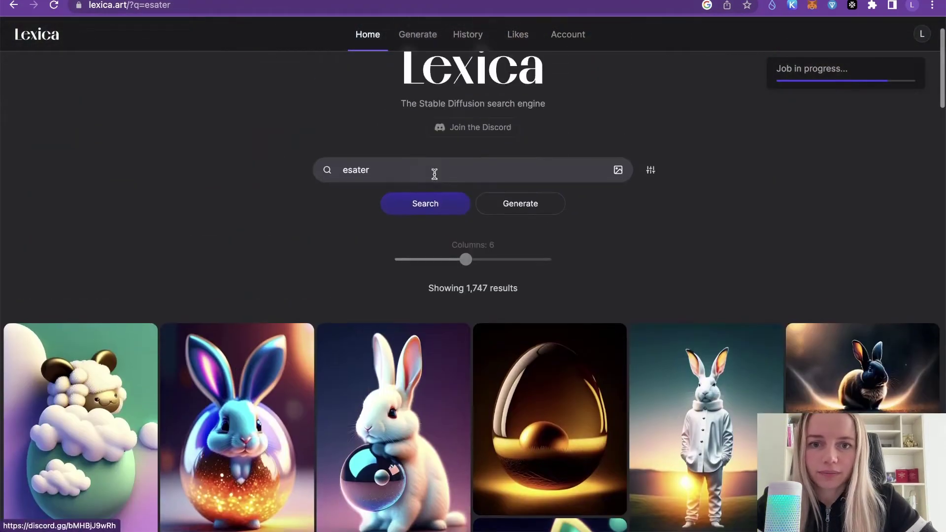
# Return to the image generation page and run the prompt for happy children with colored easter eggs.
pyautogui.click(421, 37)
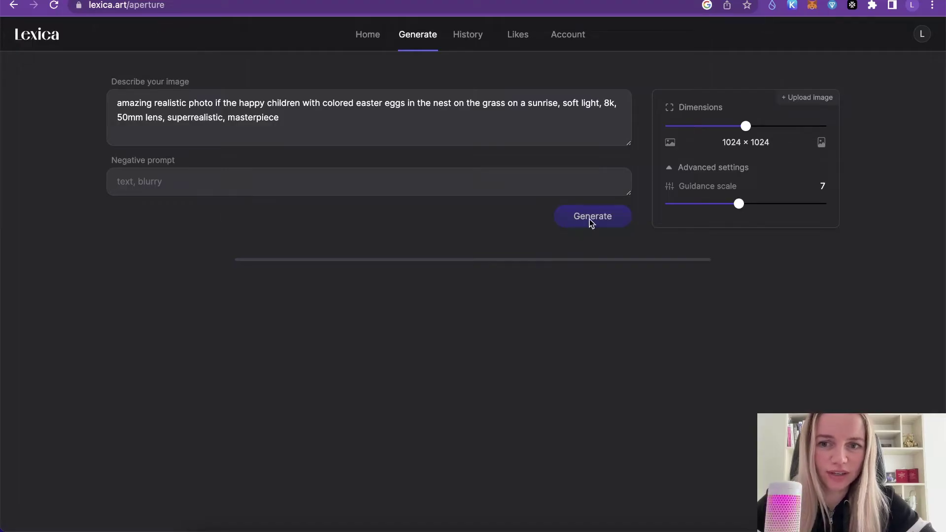
pyautogui.click(328, 134)
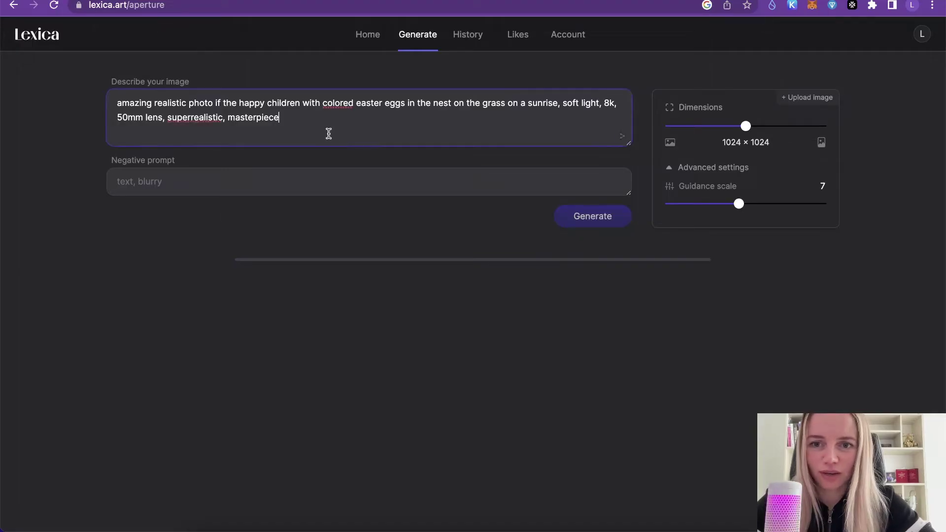
pyautogui.click(583, 220)
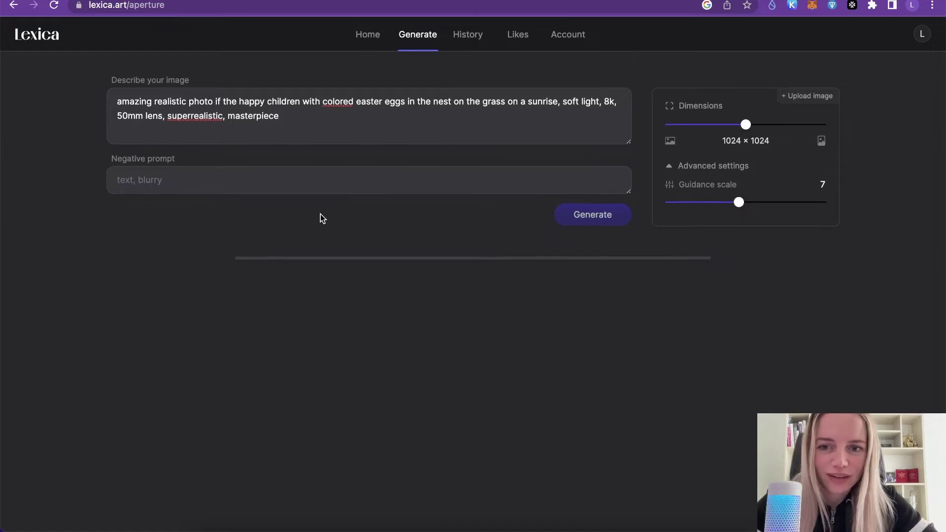
# Check the history of generated images and the liked images.
pyautogui.click(471, 35)
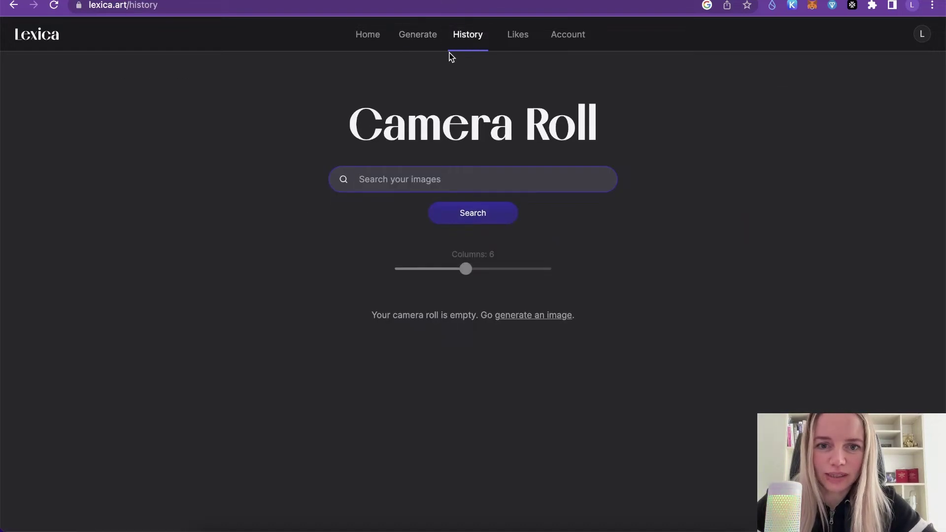
pyautogui.click(514, 37)
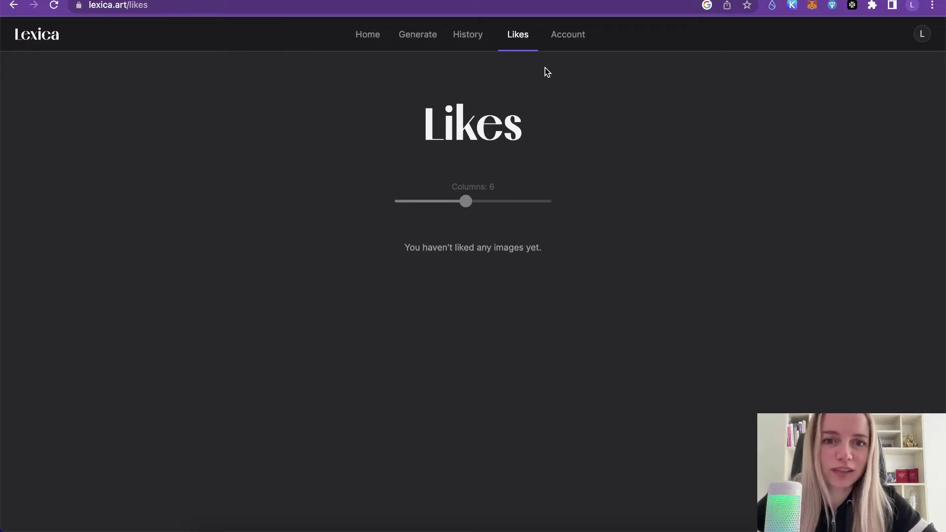
# Review the account's yearly Starter, Pro and Max membership plans and the notes on plan limits.
pyautogui.click(576, 35)
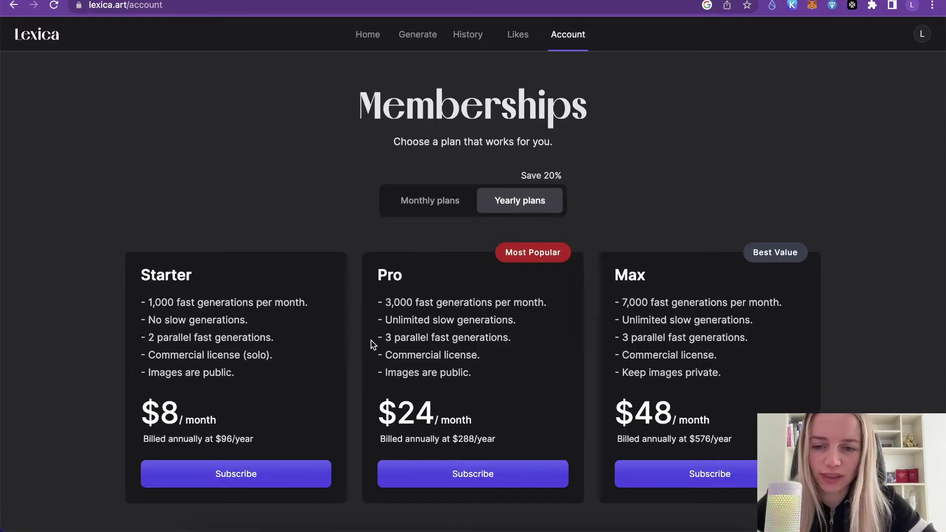
pyautogui.scroll(-2, 371, 341)
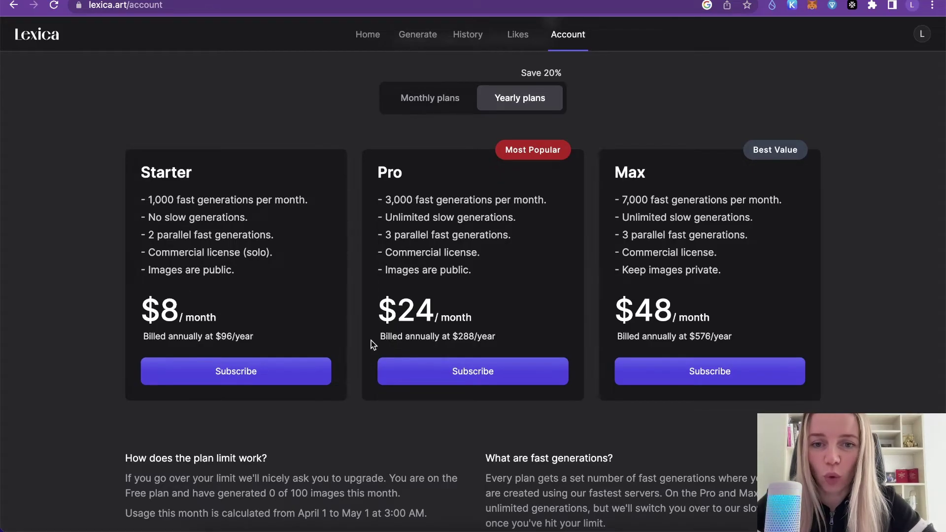
pyautogui.scroll(-1, 372, 341)
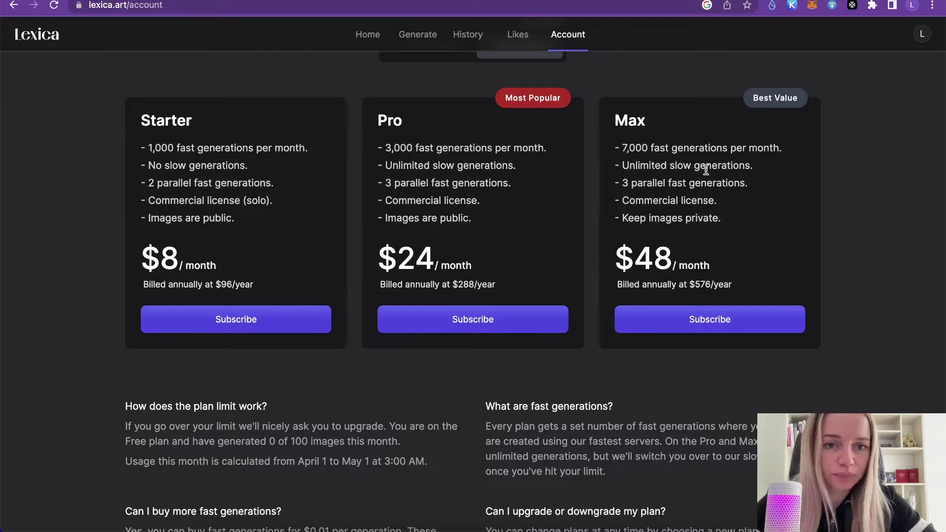
pyautogui.scroll(3, 589, 242)
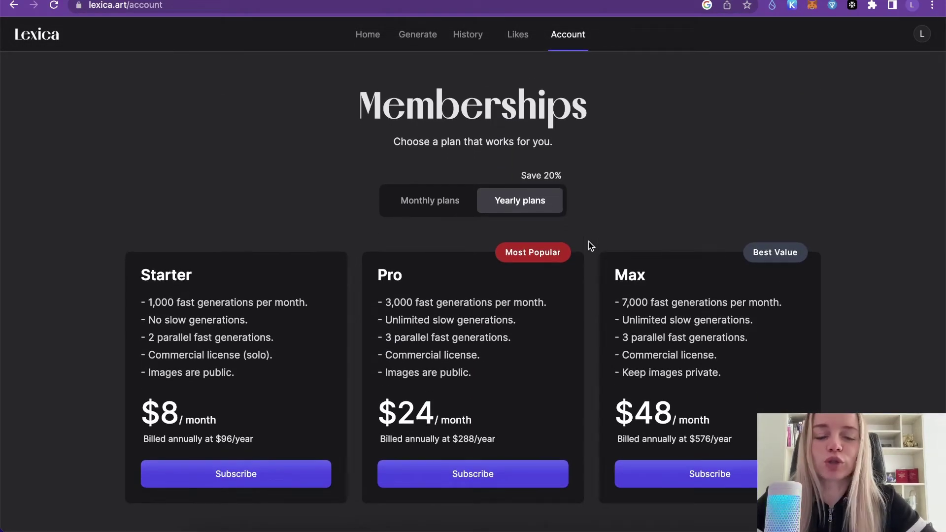
# Go back to the generation page and view the generated Easter images one after another at full size.
pyautogui.click(427, 34)
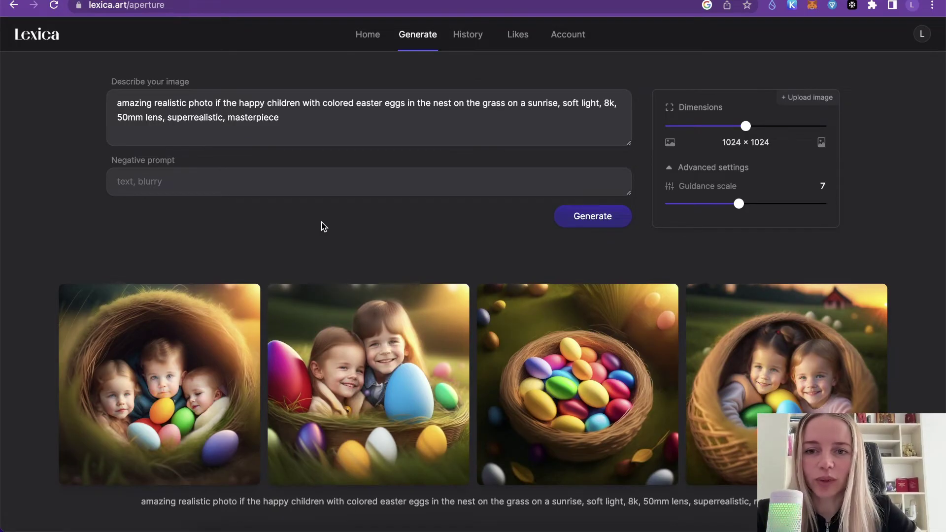
pyautogui.scroll(-3, 324, 226)
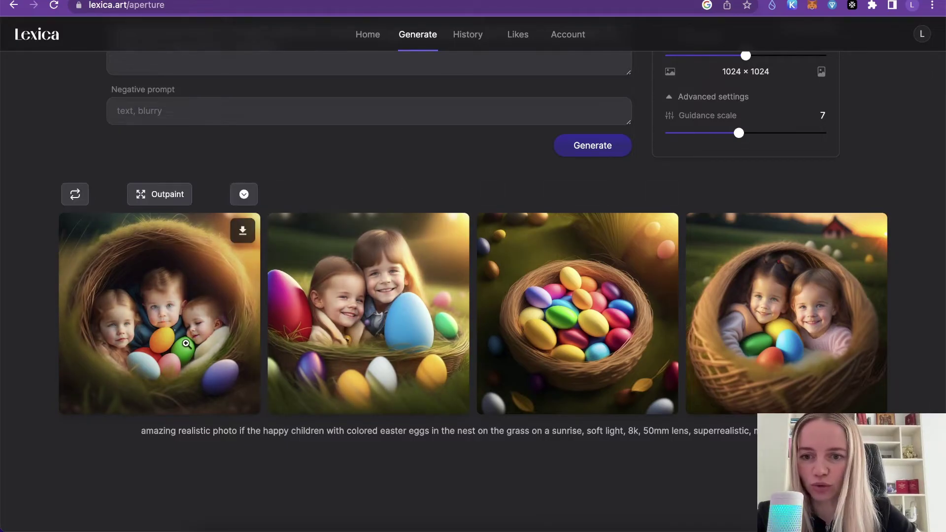
pyautogui.click(185, 345)
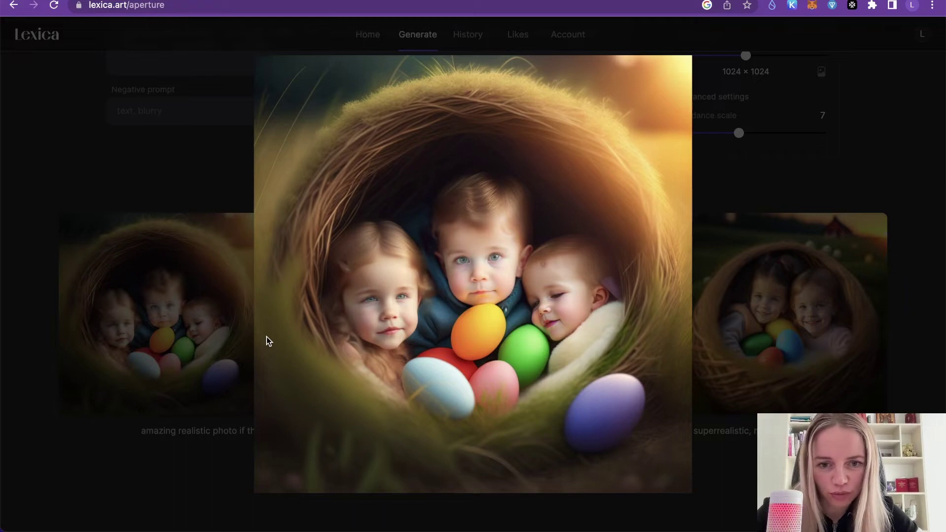
pyautogui.press('Right')
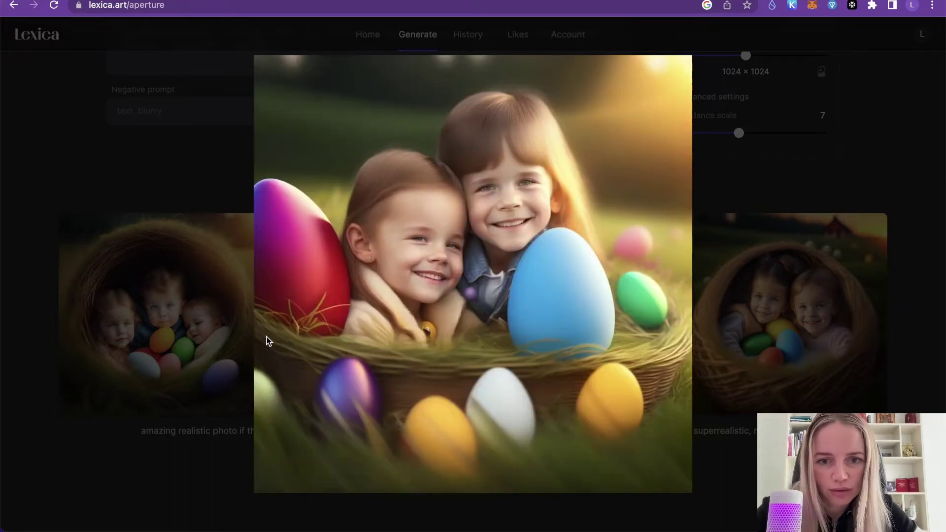
pyautogui.press('Right')
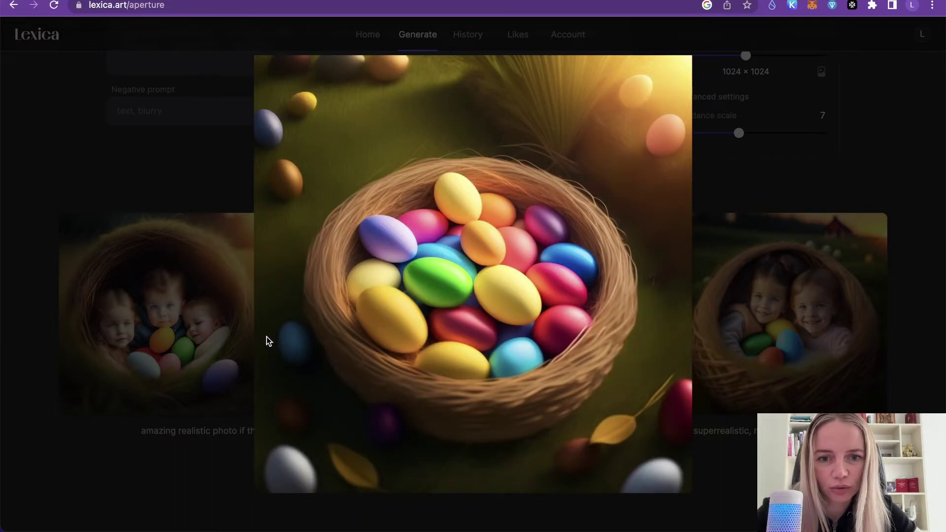
pyautogui.press('Left')
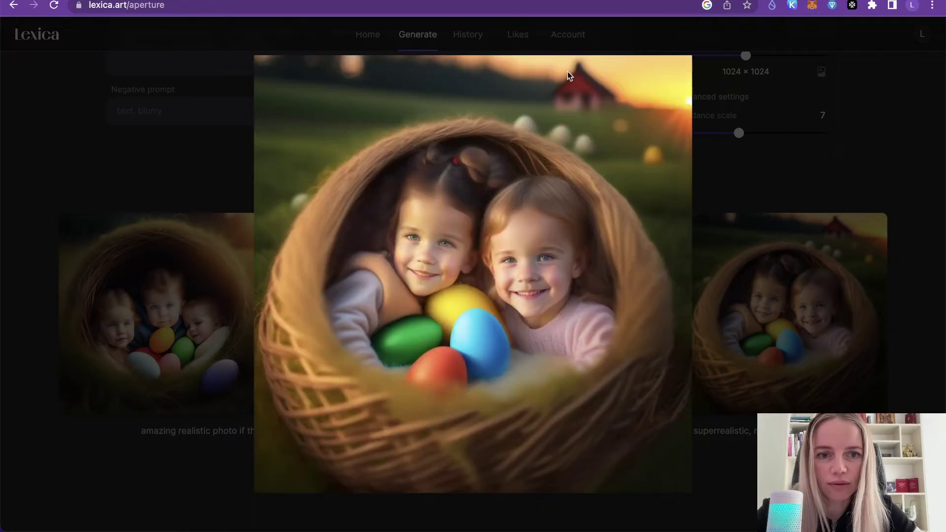
pyautogui.click(192, 78)
# Generate variations of the first image, the three children in the nest.
pyautogui.moveTo(211, 327)
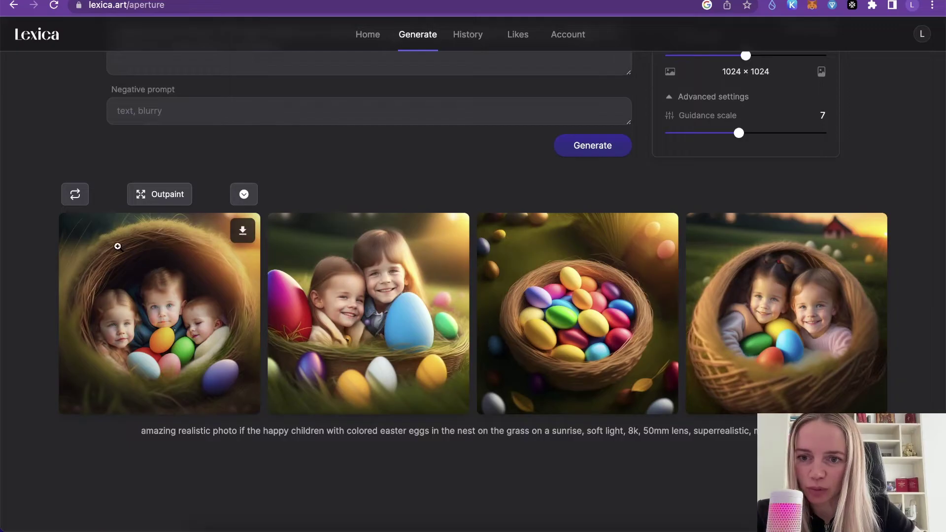
pyautogui.moveTo(885, 353)
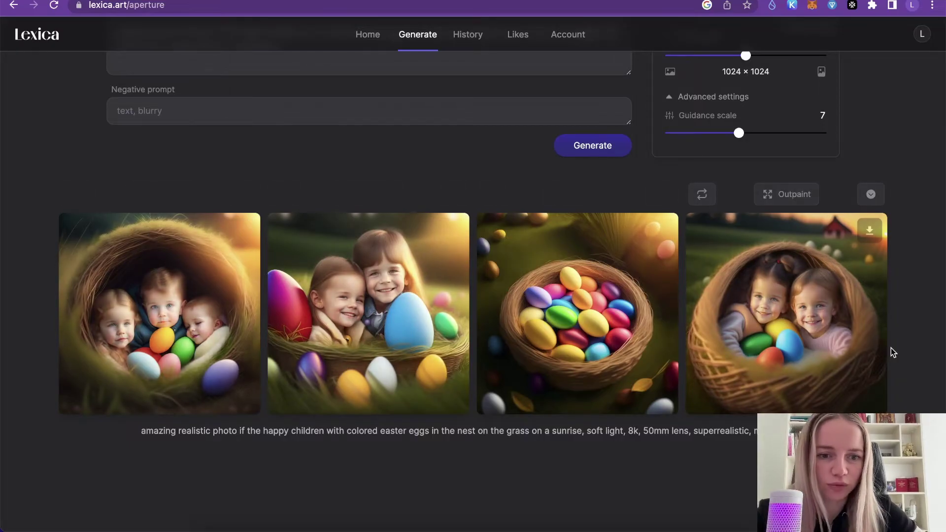
pyautogui.moveTo(143, 220)
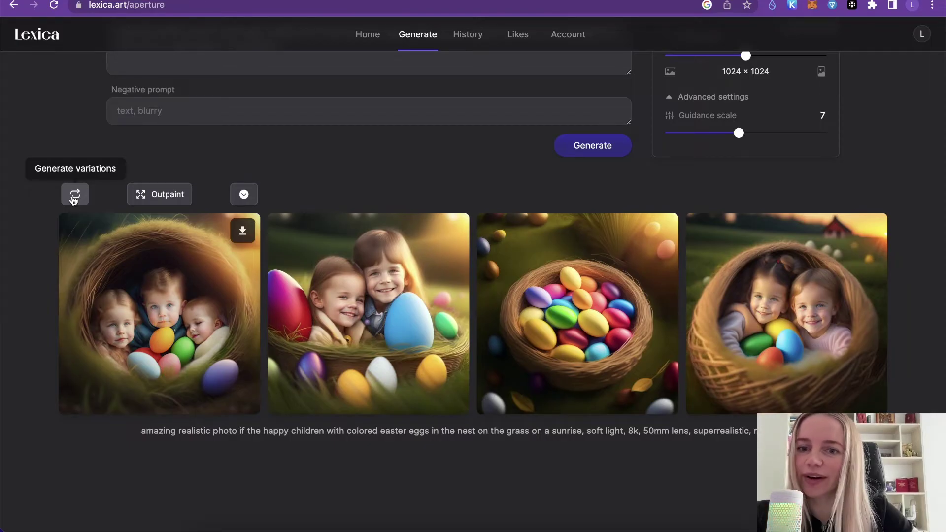
pyautogui.click(74, 196)
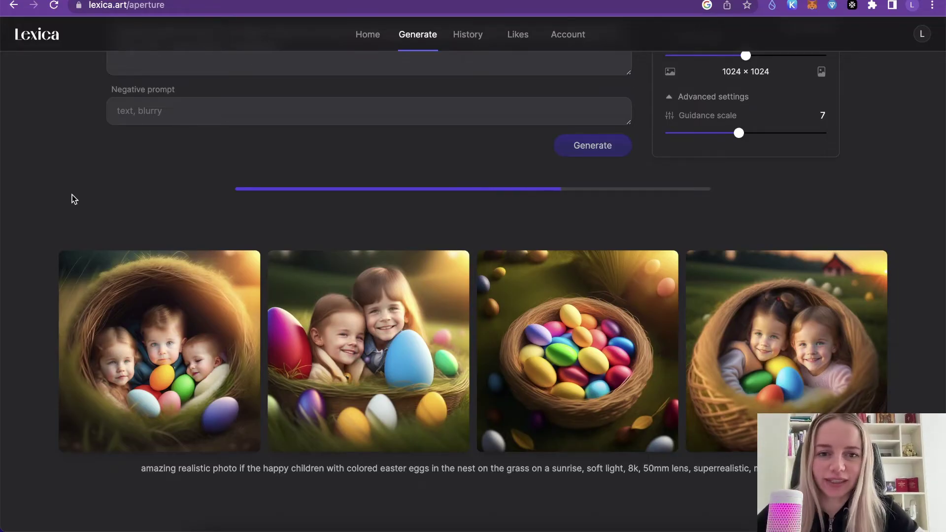
# View the image of the basket full of colored eggs at full size and close it again.
pyautogui.moveTo(192, 397)
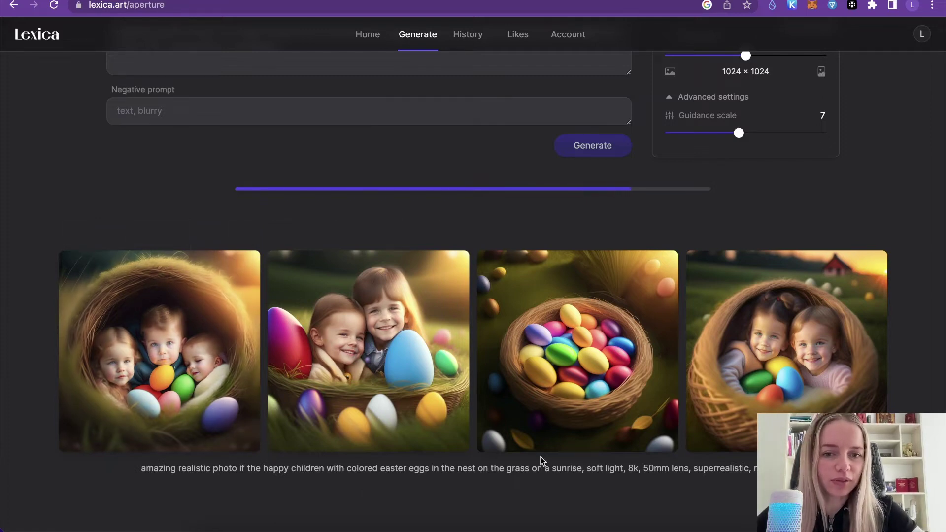
pyautogui.click(569, 395)
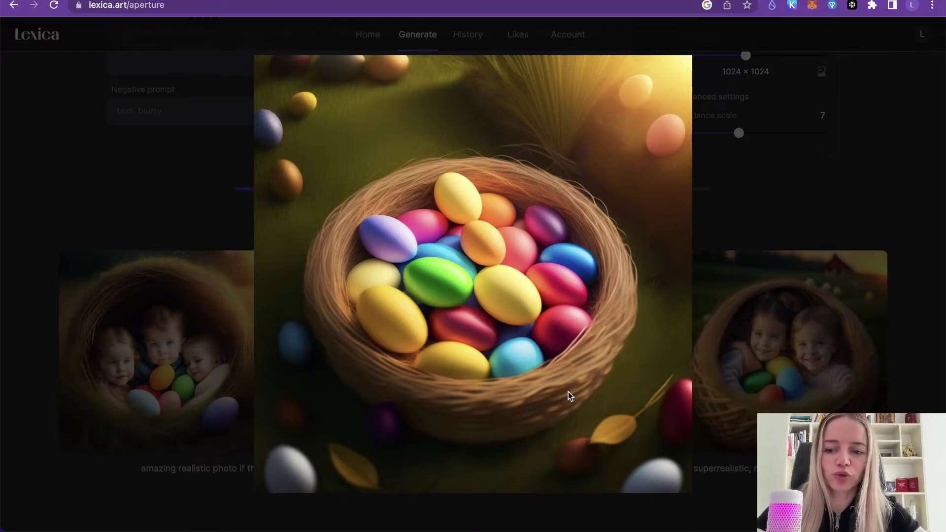
pyautogui.click(794, 84)
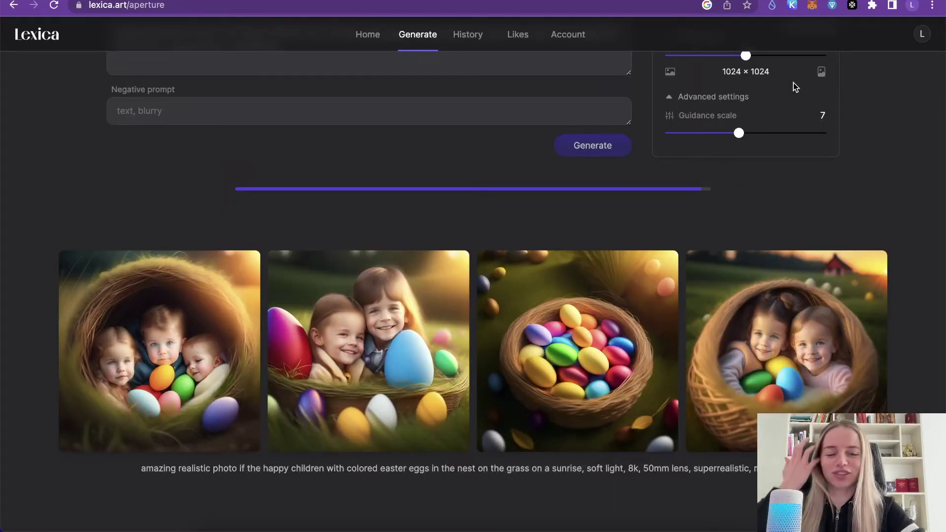
pyautogui.moveTo(636, 250)
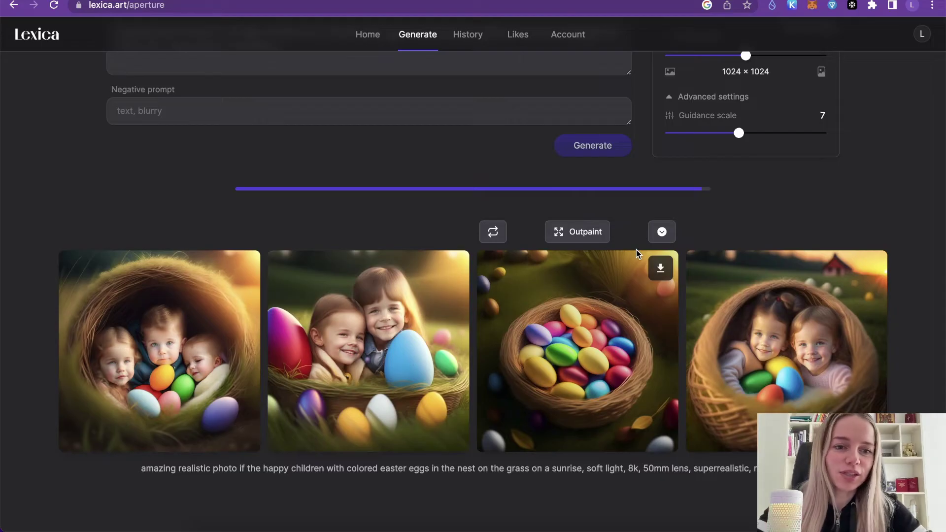
pyautogui.scroll(-1, 637, 250)
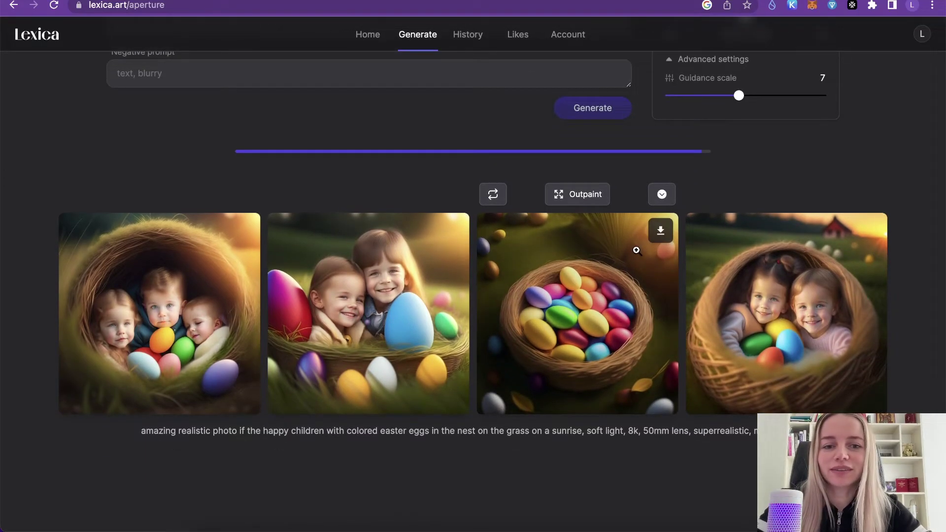
# Enlarge the image of the two girls in the basket and browse back through the other generated images.
pyautogui.moveTo(764, 355)
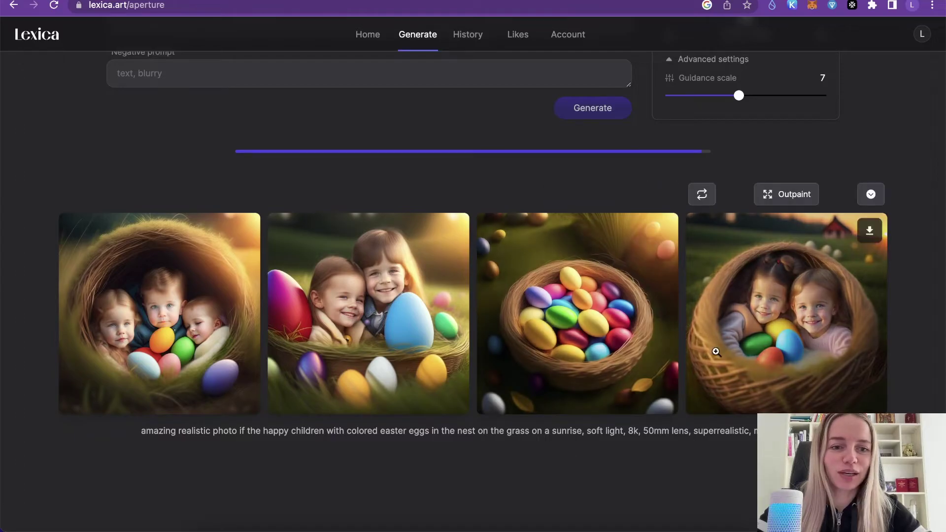
pyautogui.click(764, 355)
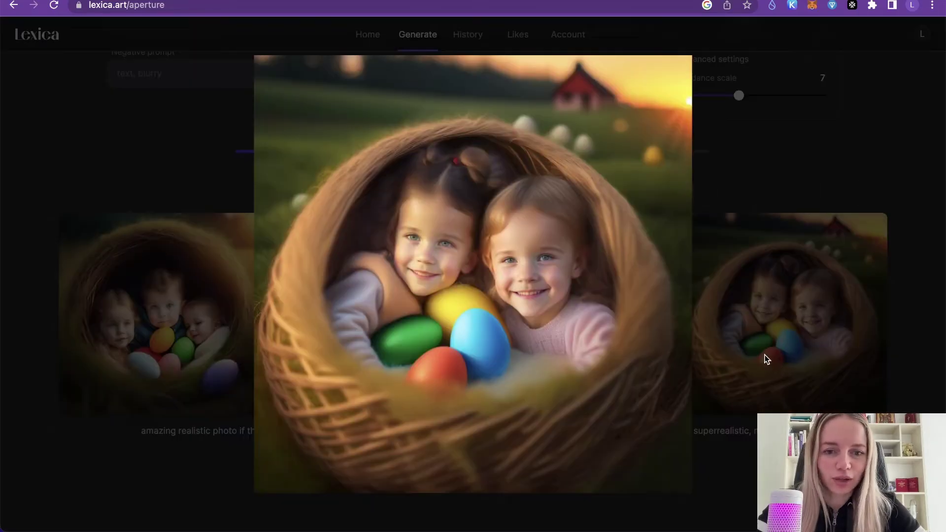
pyautogui.press('Left')
pyautogui.press('Left')
pyautogui.press('Left')
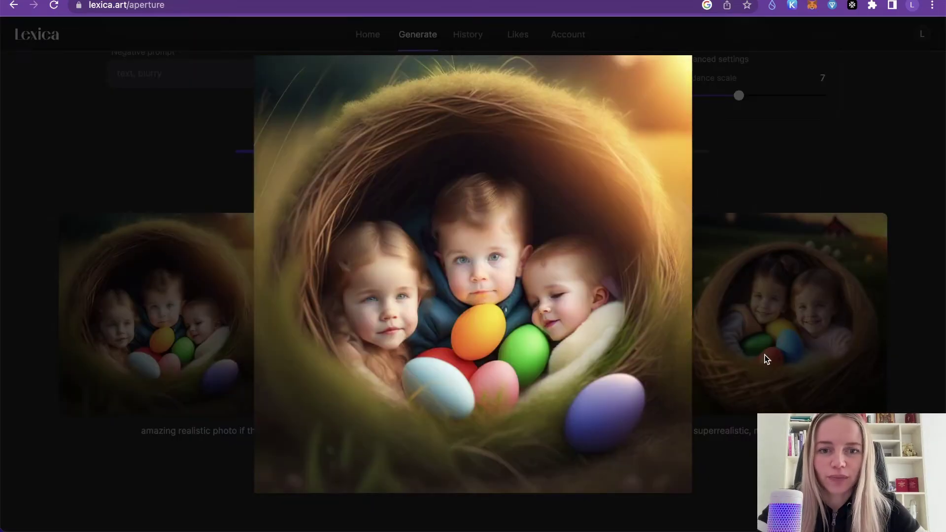
pyautogui.press('Left')
pyautogui.press('Left')
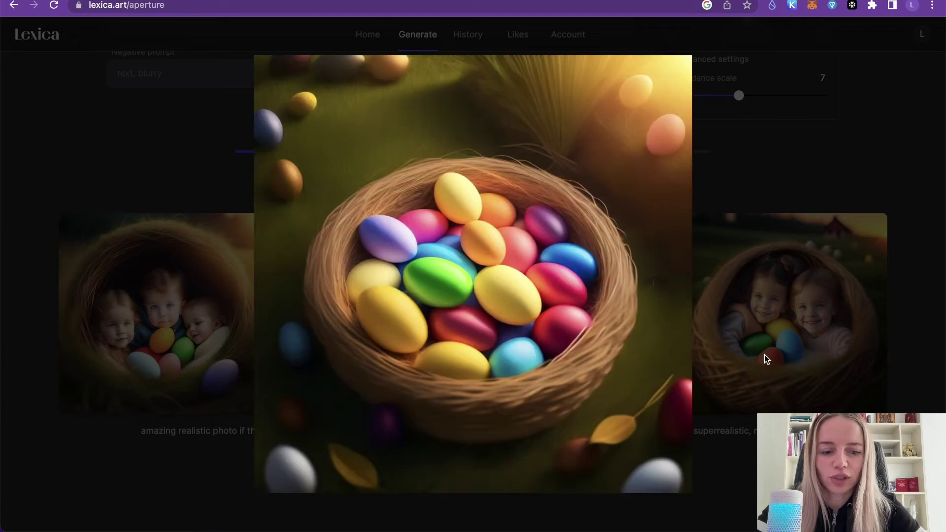
pyautogui.press('Left')
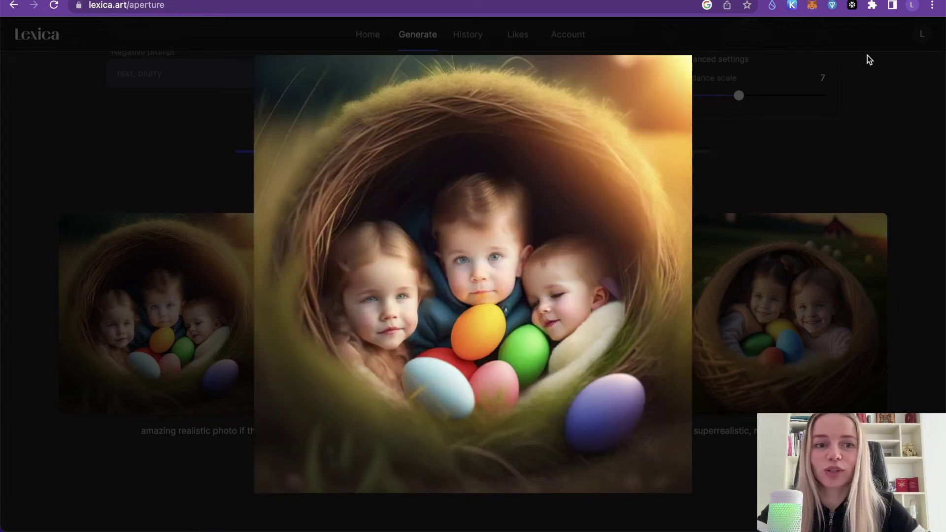
pyautogui.click(855, 92)
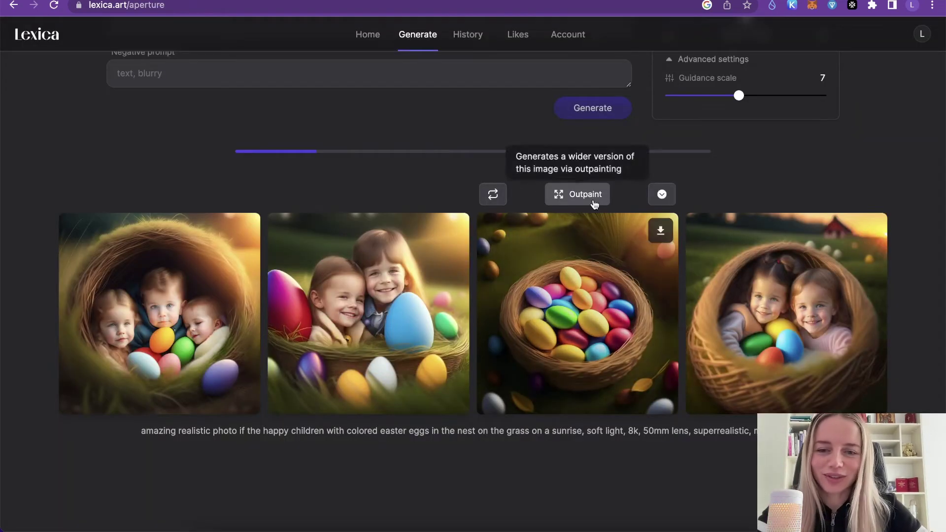
# Examine the new variations of the three children in the nest and compare them with the original images.
pyautogui.scroll(3, 503, 391)
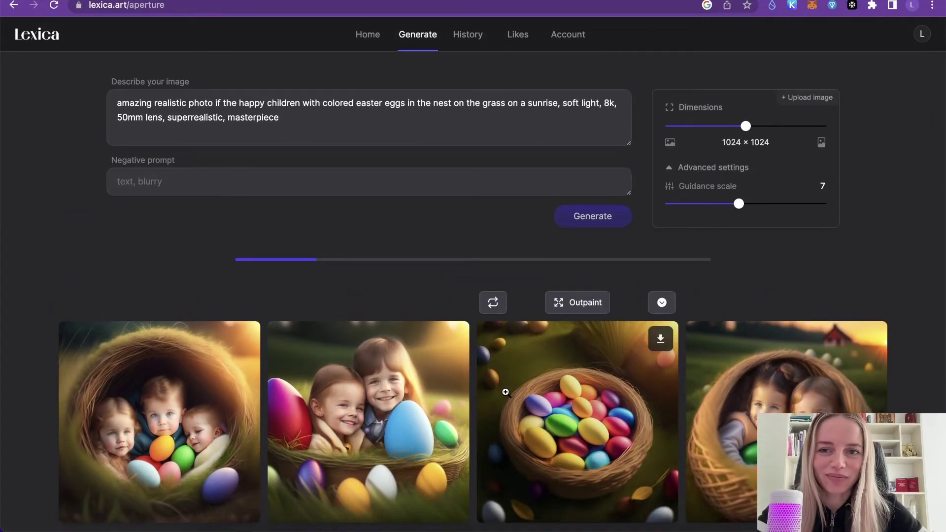
pyautogui.scroll(-2, 505, 392)
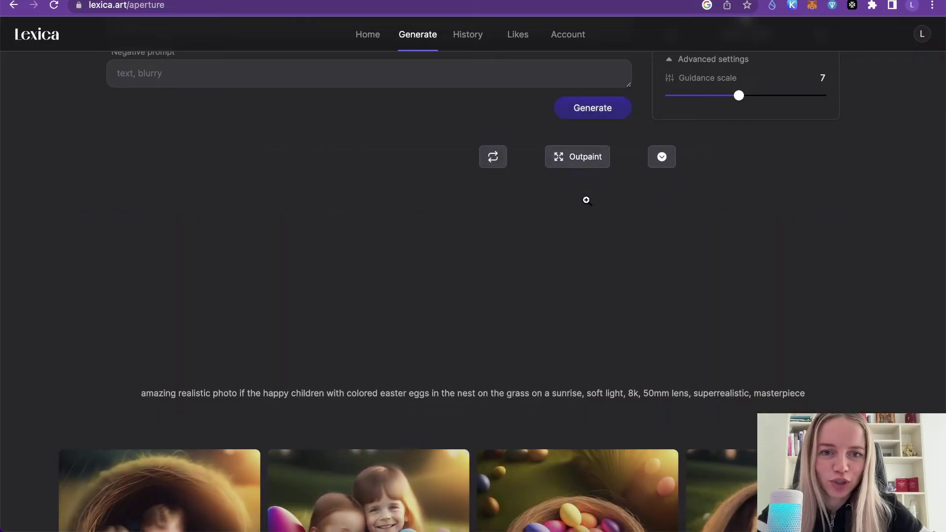
pyautogui.moveTo(572, 165)
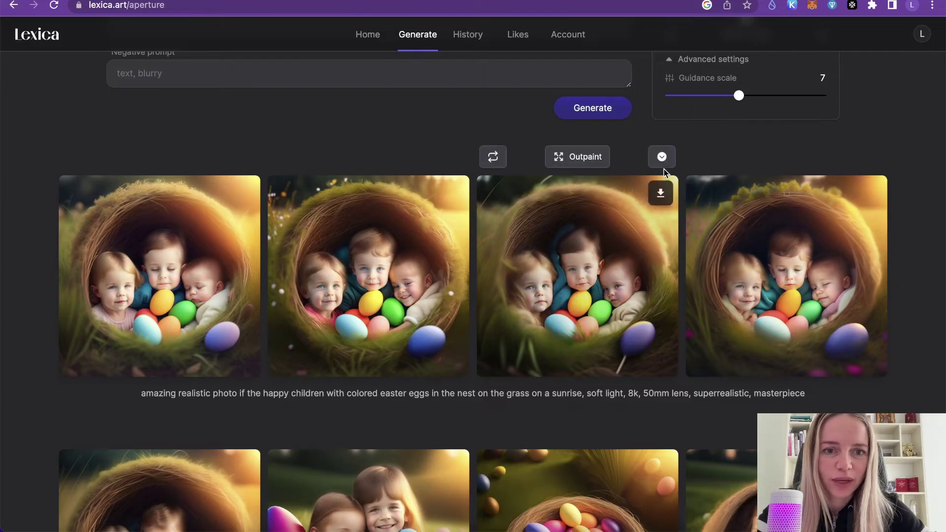
pyautogui.scroll(-3, 138, 515)
pyautogui.scroll(-1, 138, 515)
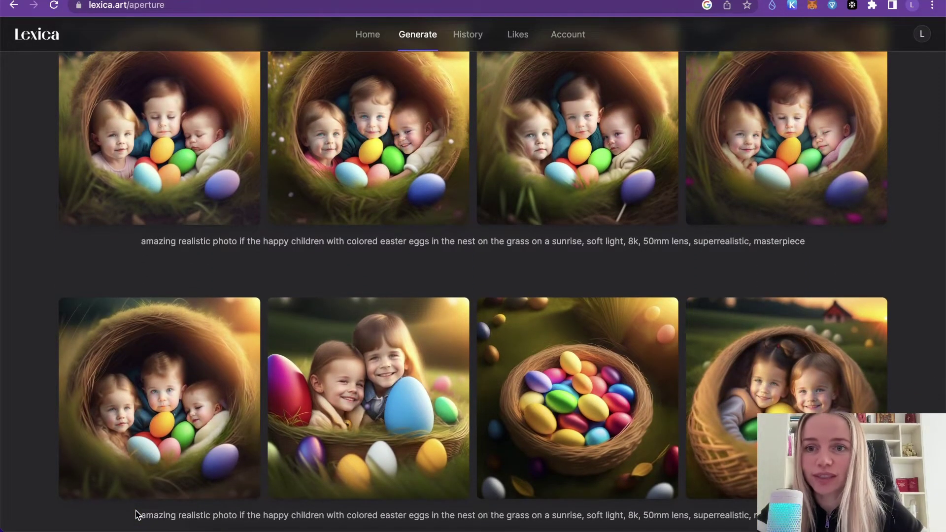
pyautogui.scroll(1, 275, 184)
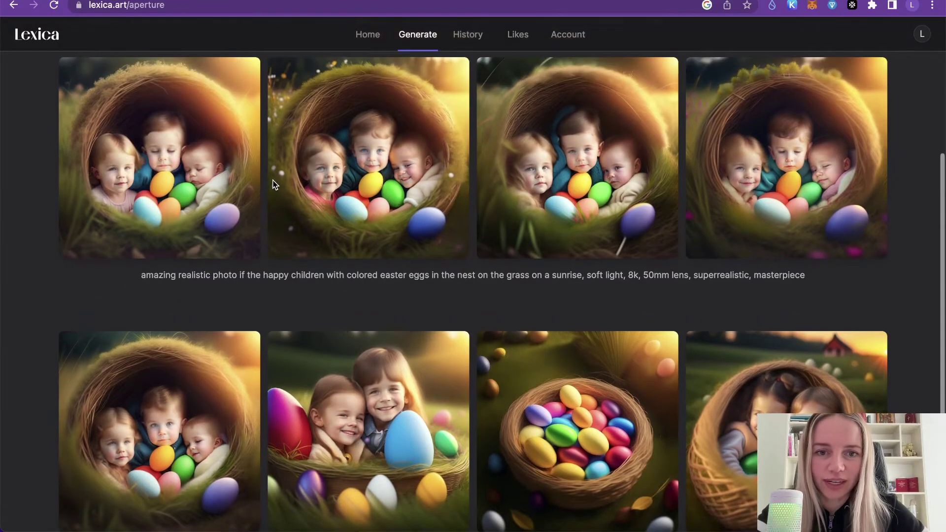
# View the new variations of the three children in the nest at full size, browse through them, and close the viewer.
pyautogui.scroll(1, 272, 182)
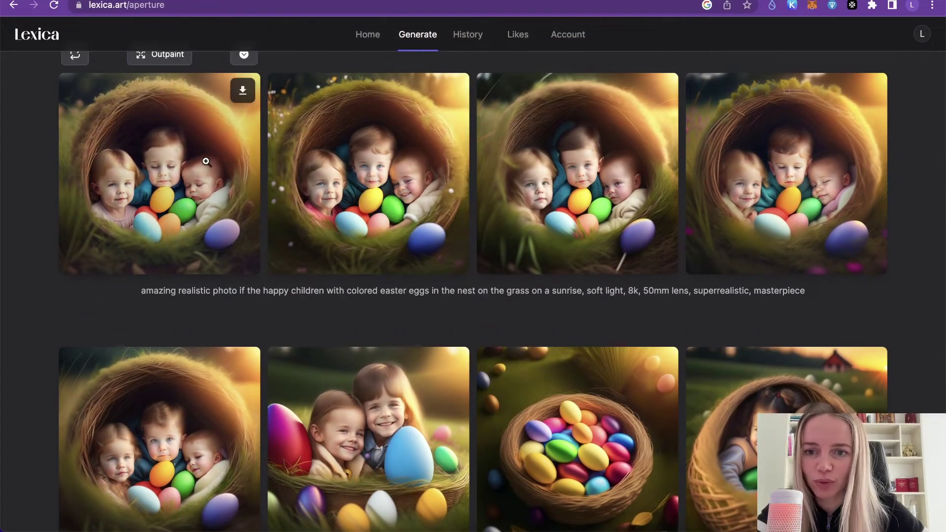
pyautogui.click(199, 179)
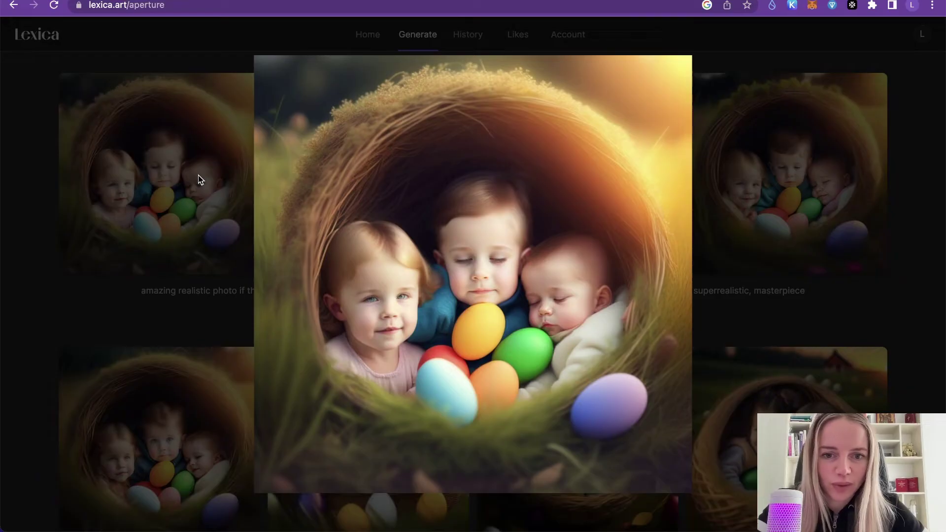
pyautogui.press('Right')
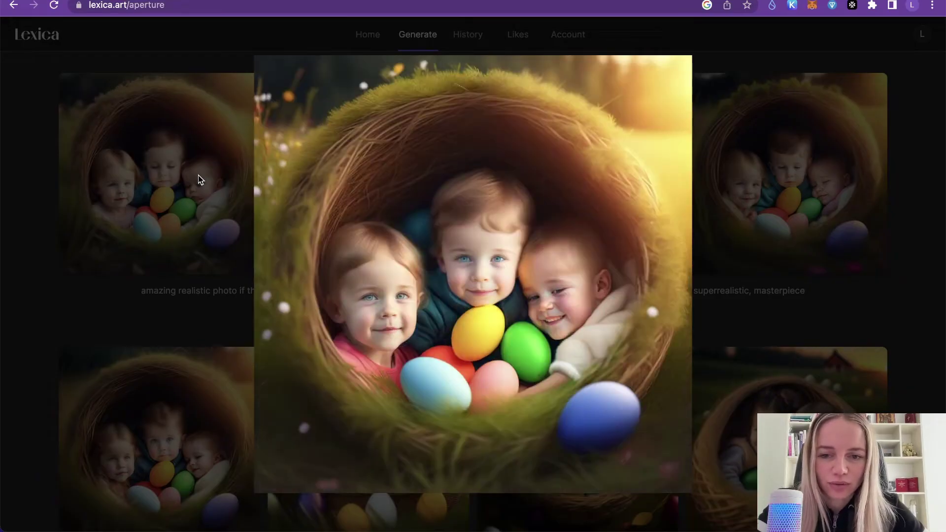
pyautogui.press('Right')
pyautogui.press('Right')
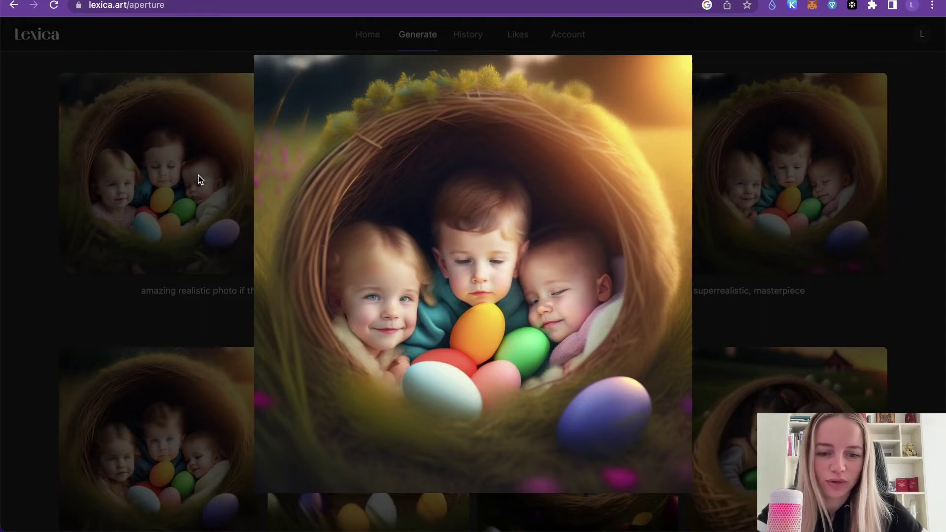
pyautogui.press('Right')
pyautogui.press('Right')
pyautogui.press('Right')
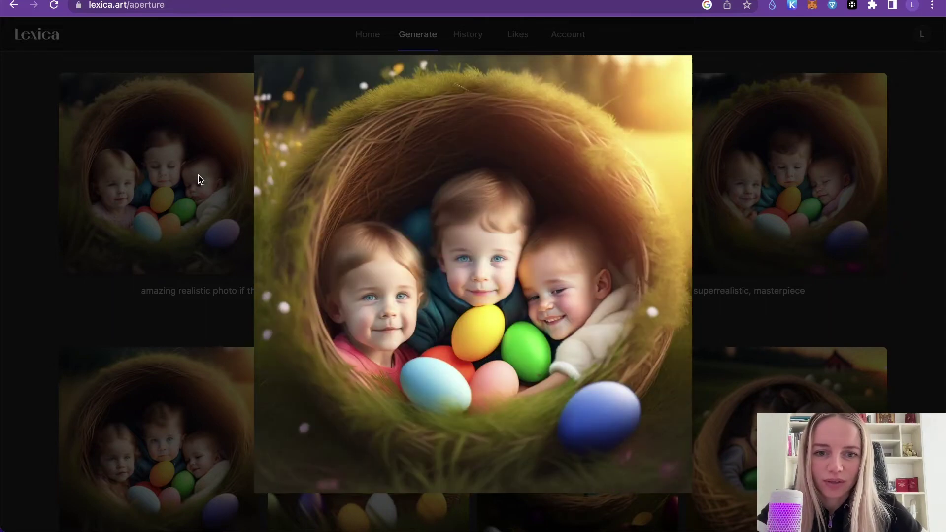
pyautogui.press('Right')
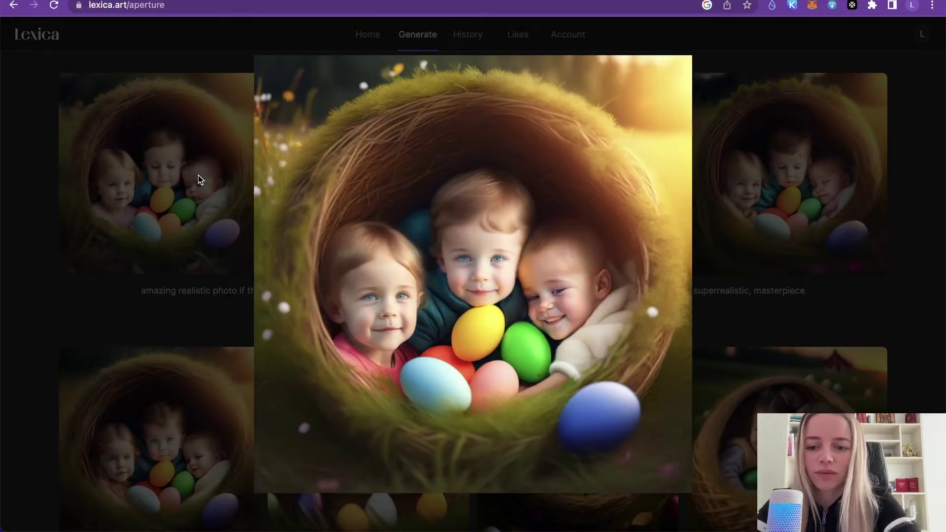
pyautogui.press('Escape')
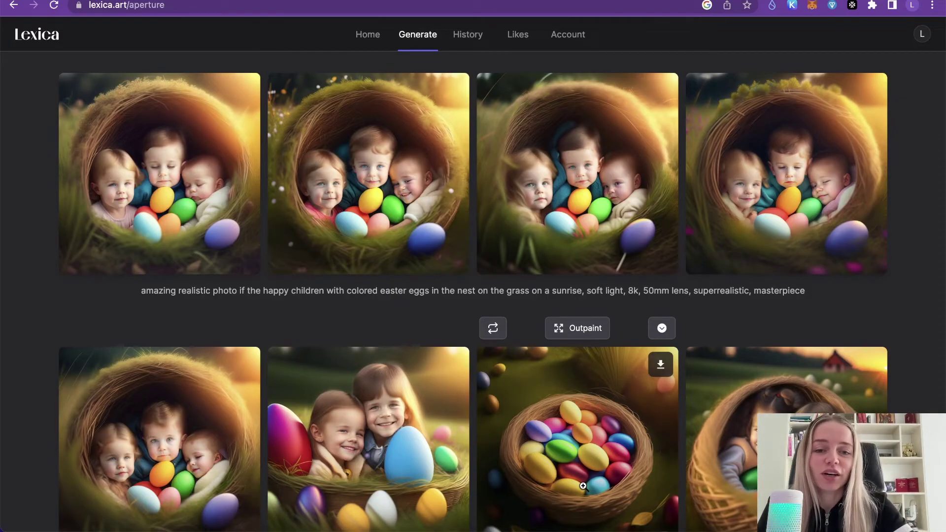
pyautogui.click(539, 514)
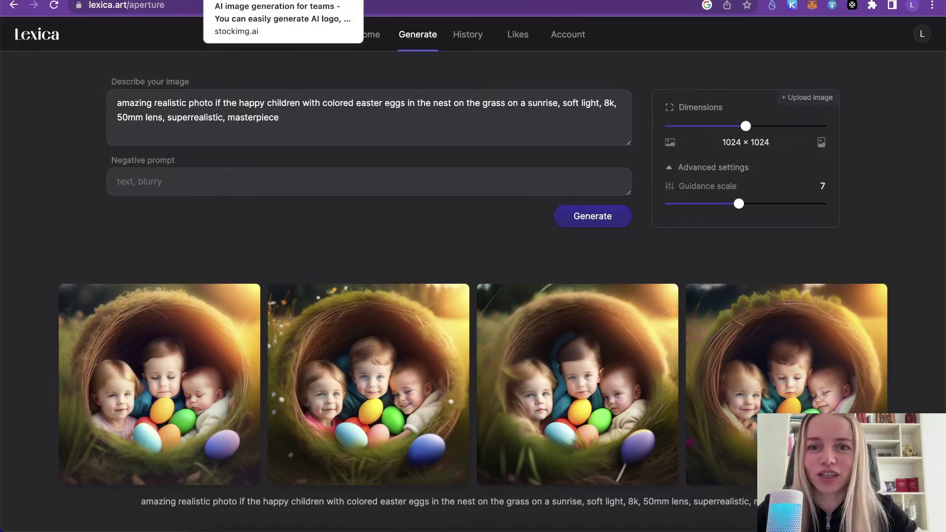
# Switch to stockimg.ai and sign in for the free trial with the first Google account.
pyautogui.click(283, 1)
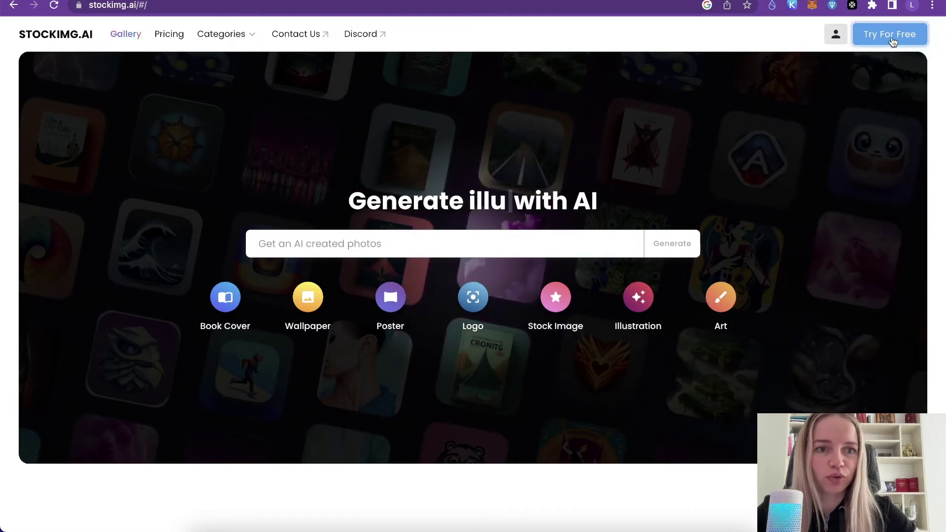
pyautogui.click(893, 41)
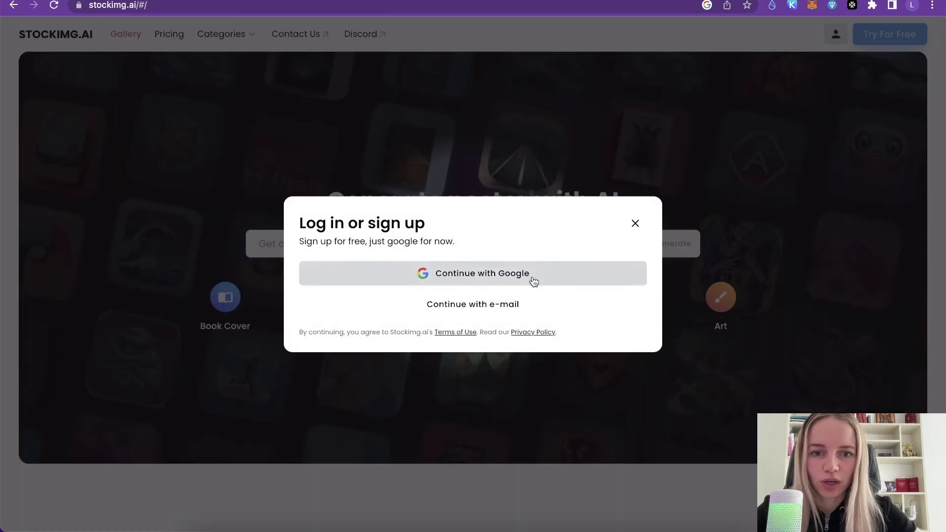
pyautogui.click(533, 281)
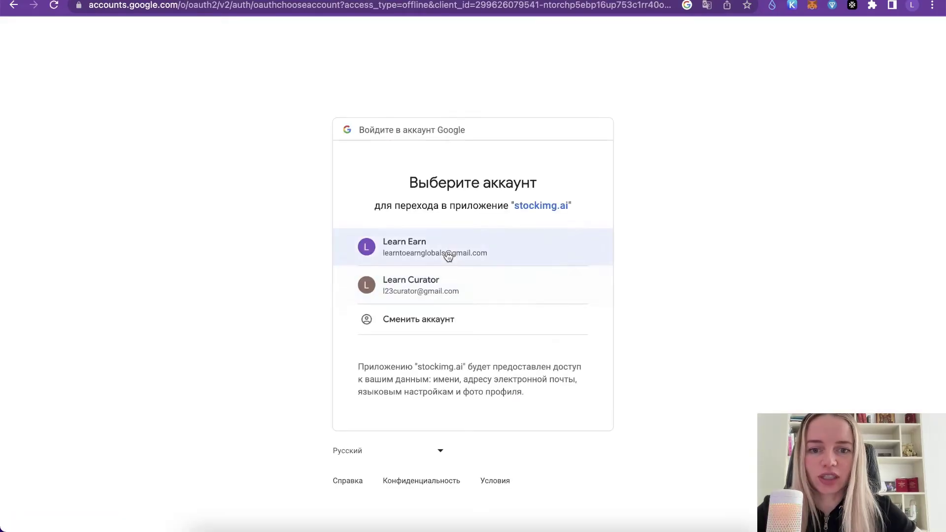
pyautogui.click(448, 254)
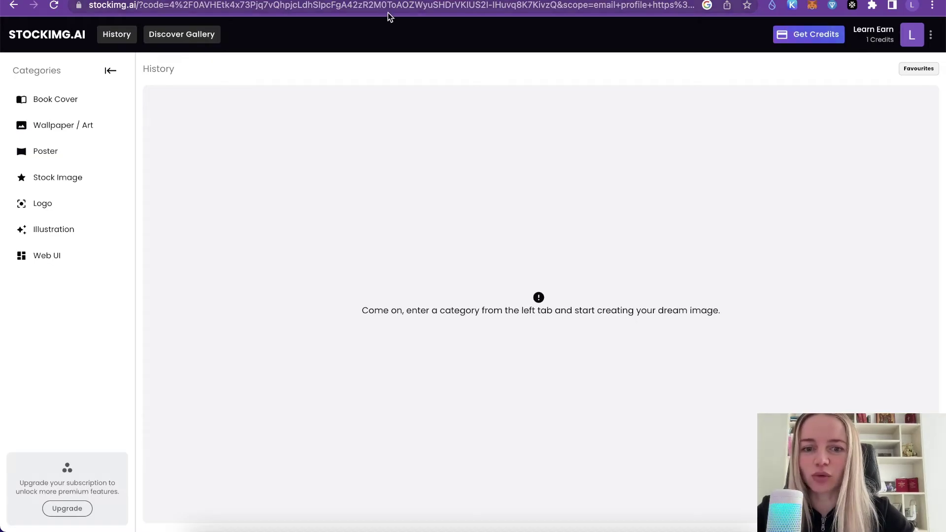
# Look through the Book Cover, Wallpaper / Art, Poster, Stock Image, Logo, Illustration and Web UI categories.
pyautogui.click(56, 101)
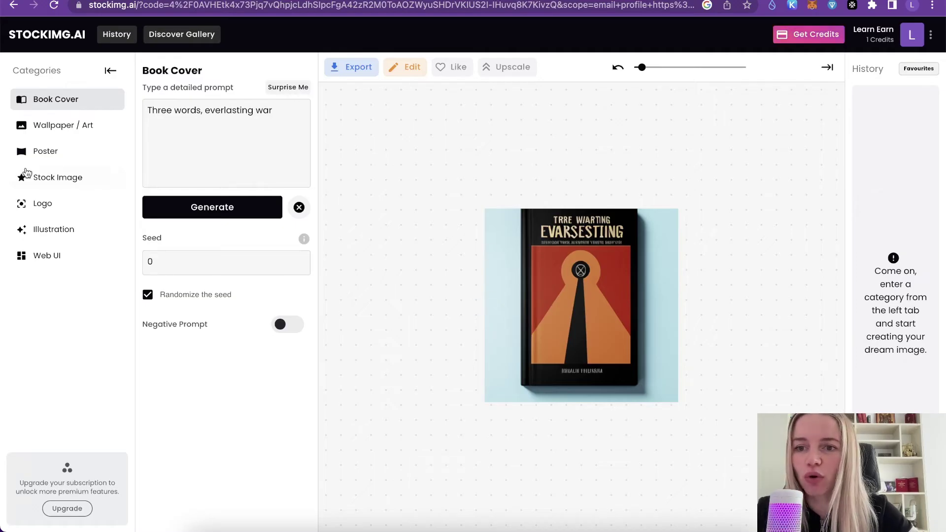
pyautogui.click(59, 127)
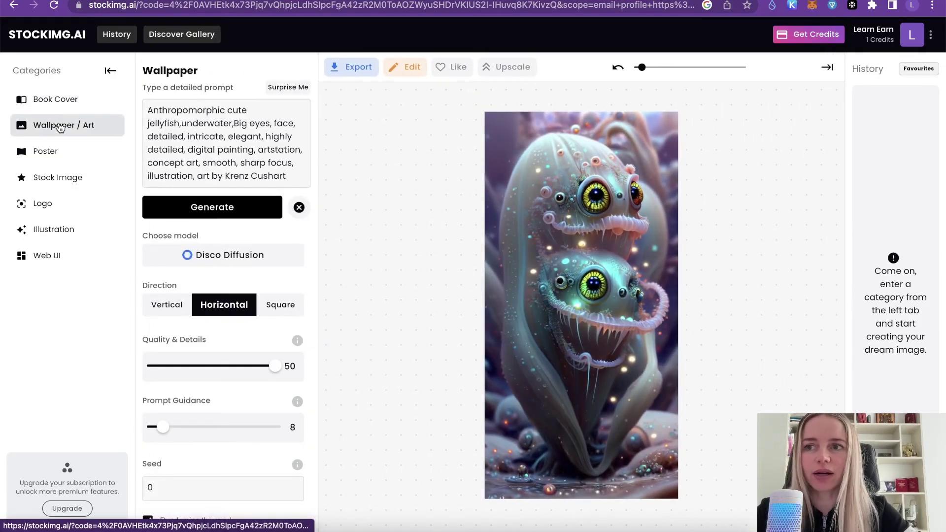
pyautogui.click(56, 150)
pyautogui.click(85, 179)
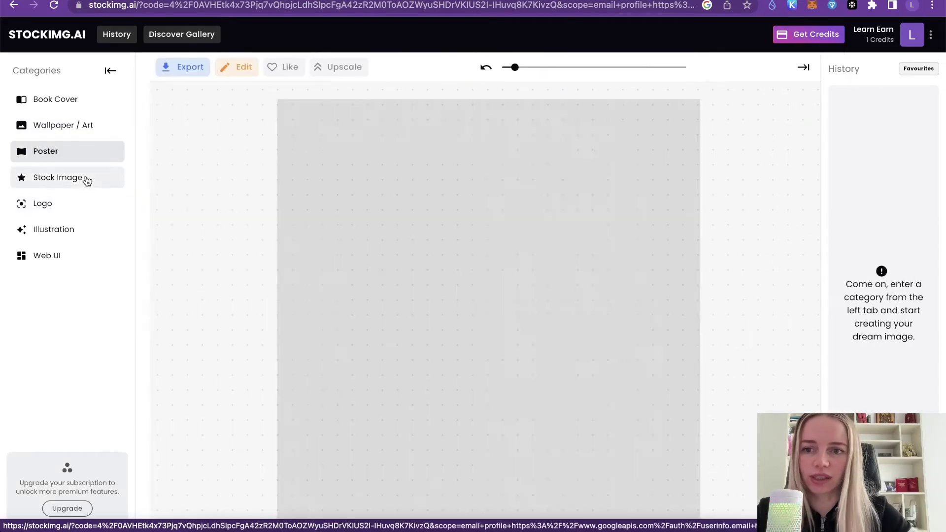
pyautogui.click(64, 215)
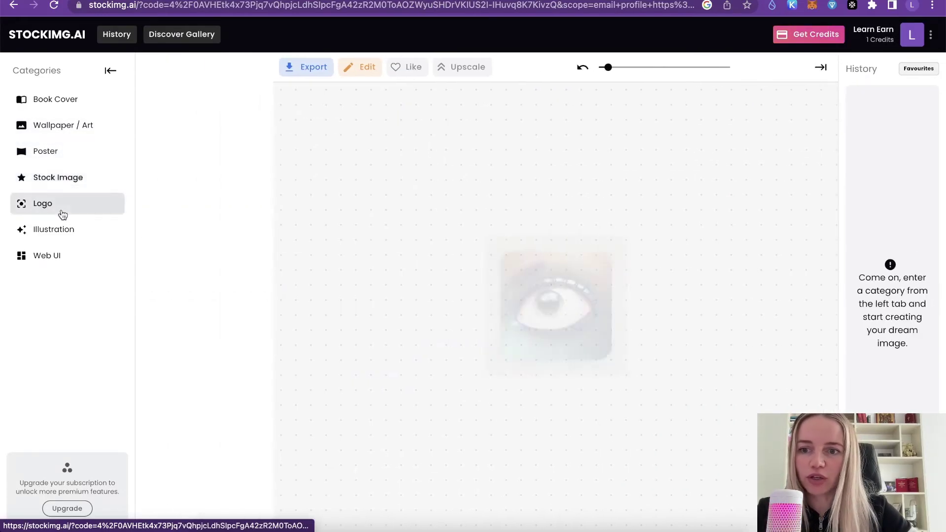
pyautogui.click(64, 232)
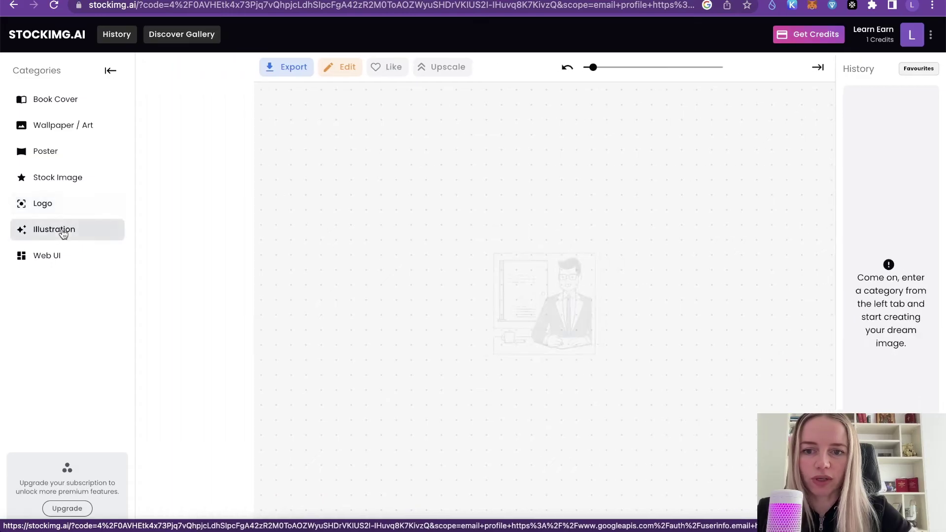
pyautogui.click(50, 264)
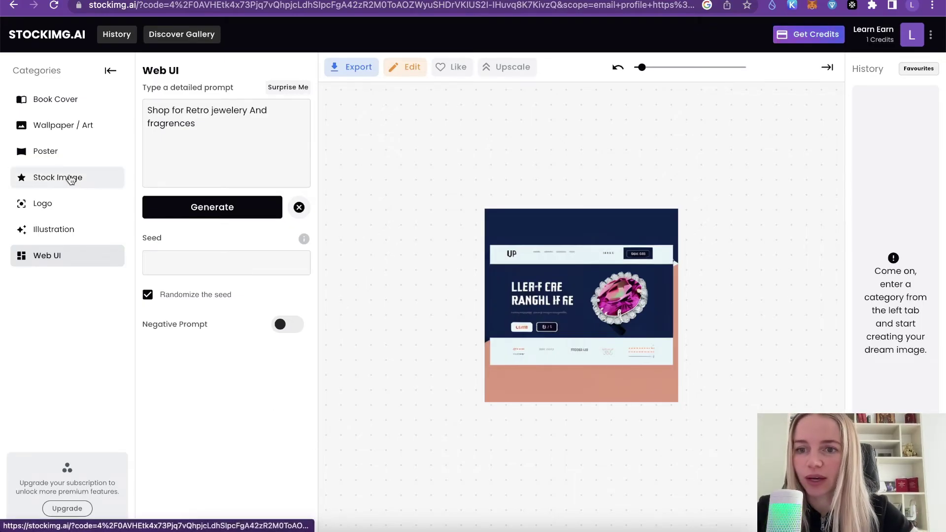
# In Wallpaper / Art, replace the sample prompt with the Lexica prompt "amazing realistic photo if the happy children with colored easter eggs … superrealistic, masterpiece".
pyautogui.click(54, 127)
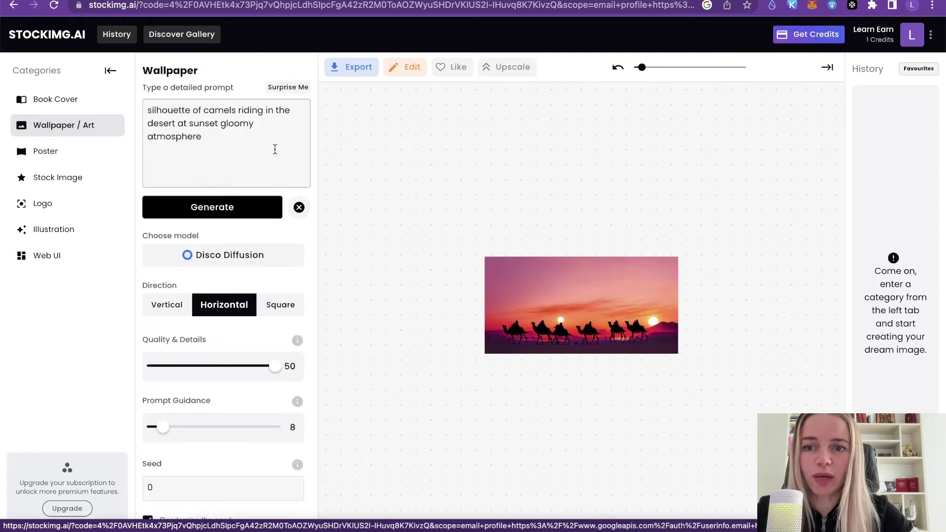
pyautogui.moveTo(245, 146); pyautogui.dragTo(136, 109)
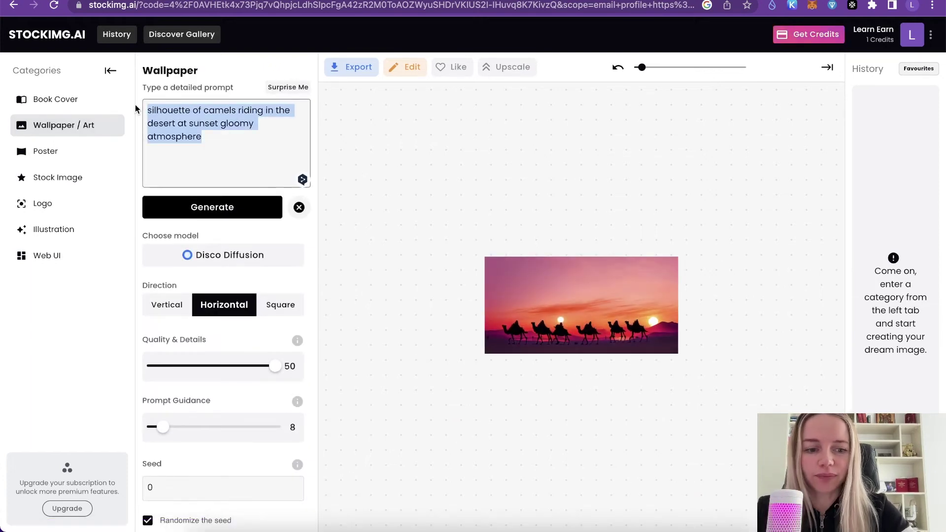
pyautogui.press('BackSpace')
pyautogui.write('amazing realistic photo if the happy children with colored easter eggs in the nest on the grass on a sunrise, soft light, 8k, 50mm lens, superrealistic, masterpiece')
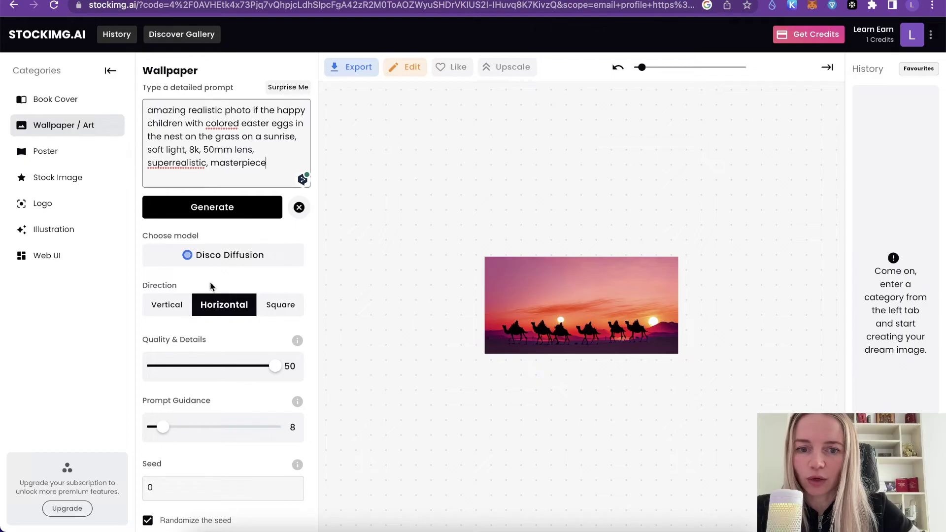
# Set the direction to Square and the prompt guidance to 17, and generate the wallpaper image.
pyautogui.click(169, 308)
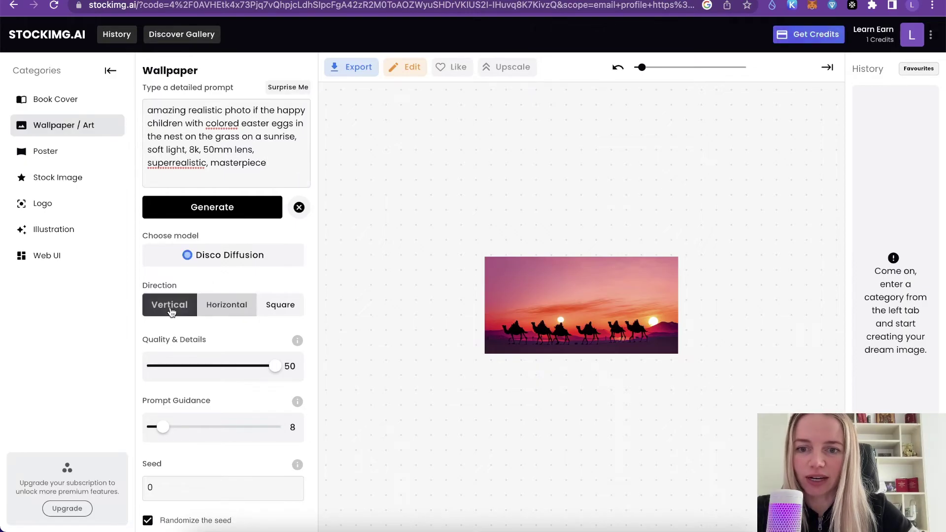
pyautogui.click(237, 309)
pyautogui.click(286, 309)
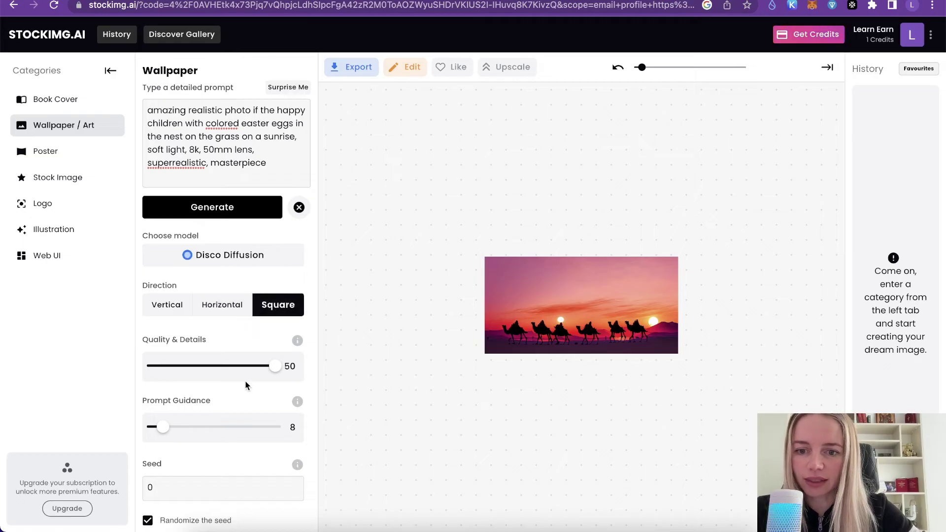
pyautogui.scroll(-1, 244, 381)
pyautogui.moveTo(160, 393)
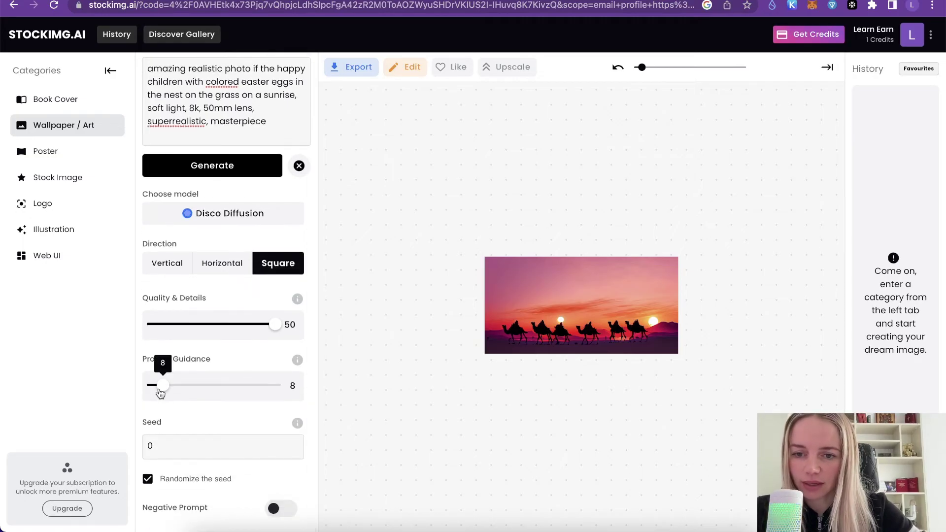
pyautogui.moveTo(160, 394); pyautogui.dragTo(212, 398)
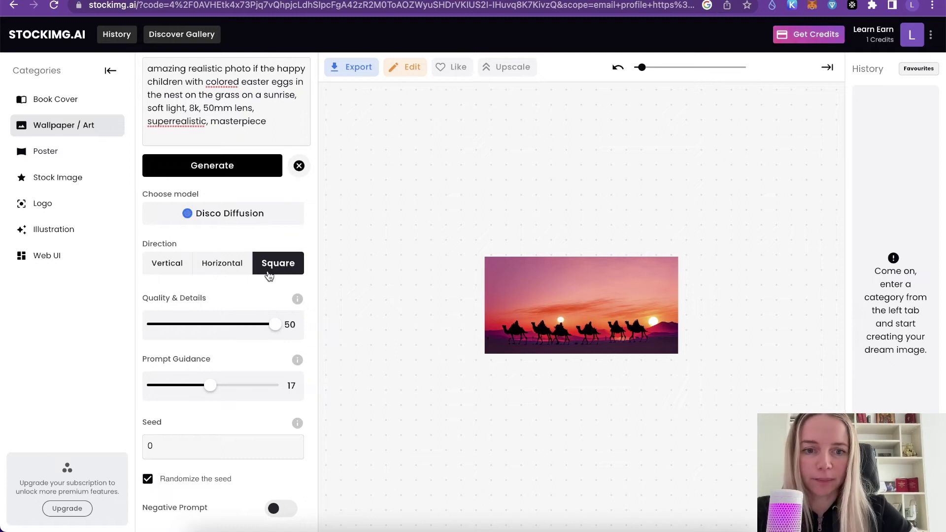
pyautogui.click(232, 169)
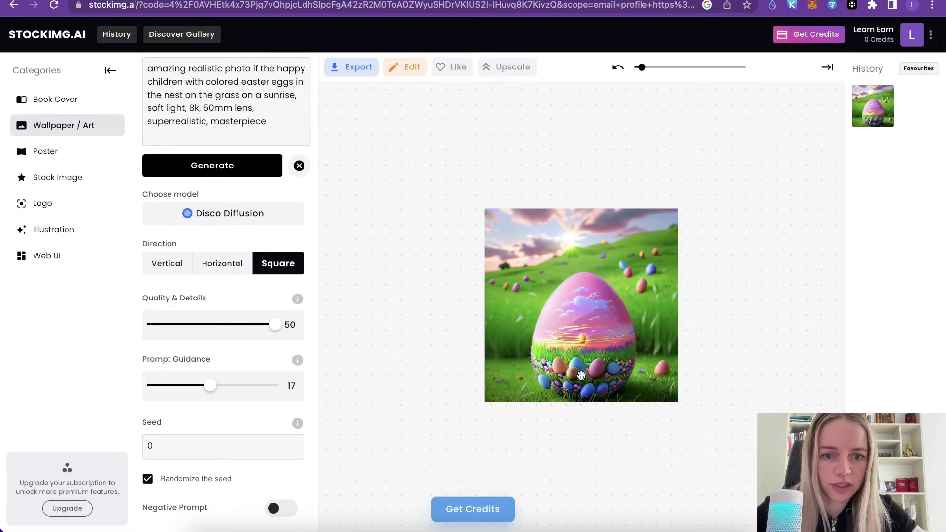
# Request an upscale of the generated Easter egg image and inspect the picture at different zoom levels.
pyautogui.click(506, 67)
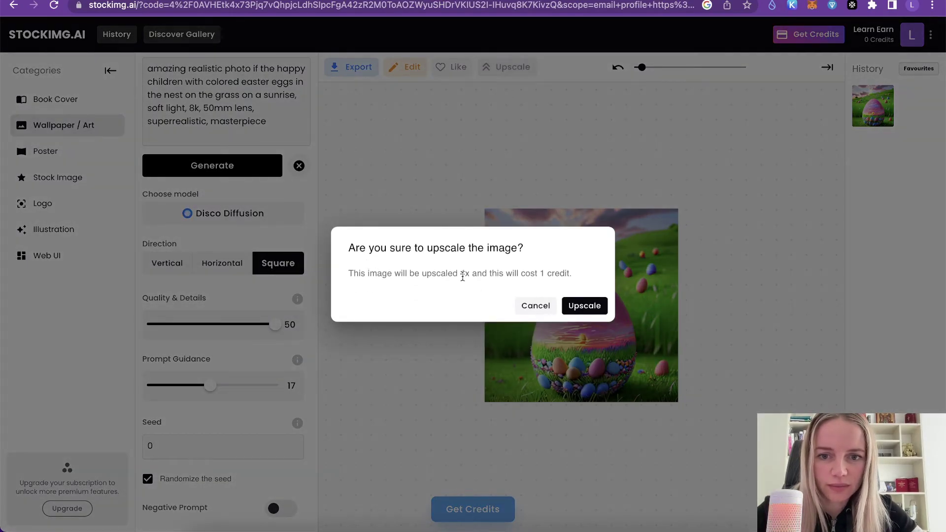
pyautogui.click(580, 316)
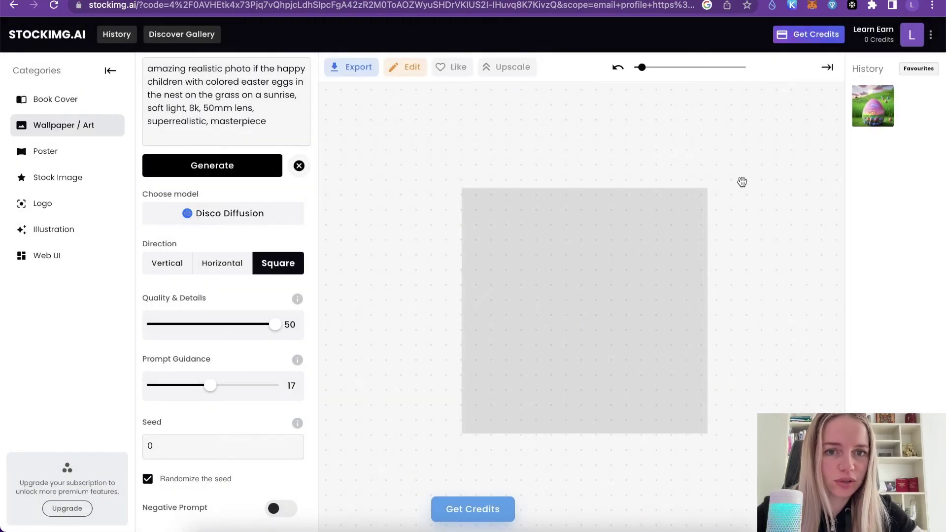
pyautogui.moveTo(642, 68)
pyautogui.mouseDown()
pyautogui.moveTo(692, 67)
pyautogui.moveTo(634, 68)
pyautogui.mouseUp()
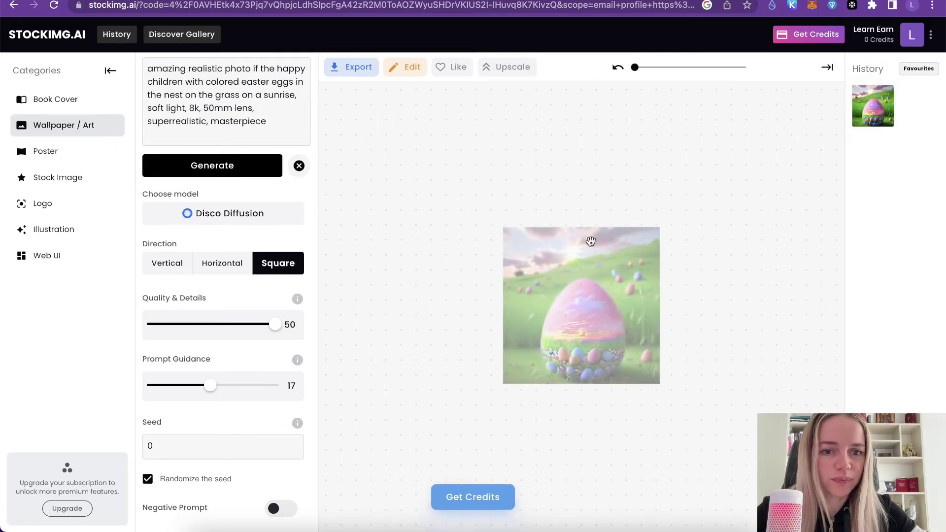
pyautogui.moveTo(635, 69); pyautogui.dragTo(672, 80)
pyautogui.scroll(-5, 627, 237)
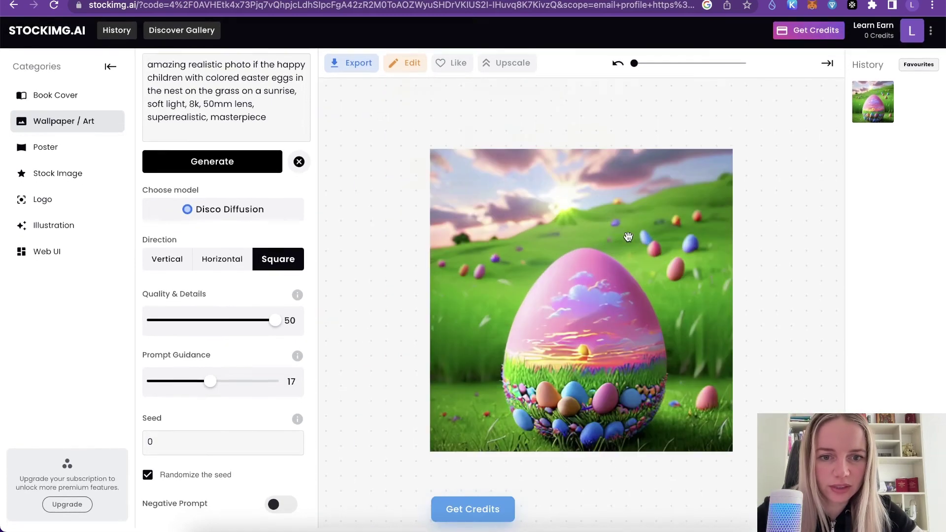
pyautogui.scroll(8, 629, 237)
pyautogui.scroll(3, 628, 237)
pyautogui.scroll(-6, 626, 236)
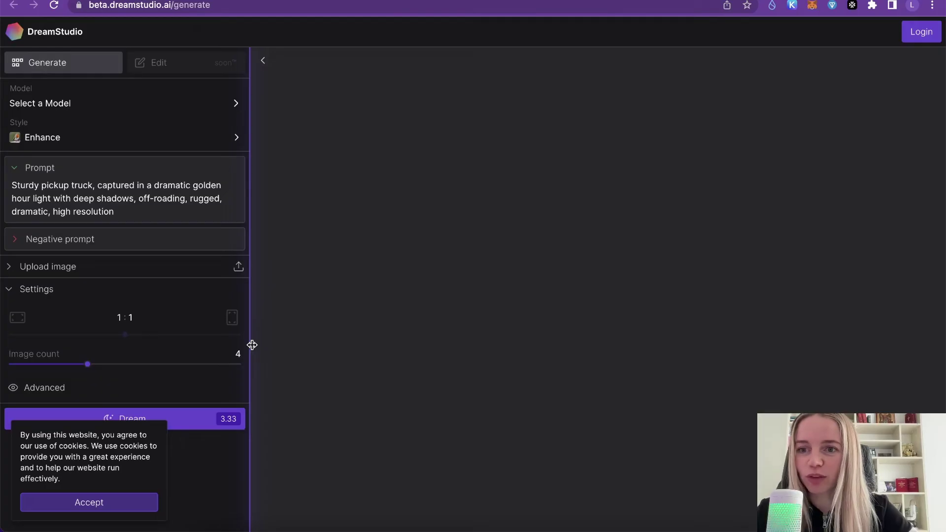
# Log in to DreamStudio with the Google account and authorize the app's access to the profile.
pyautogui.click(232, 109)
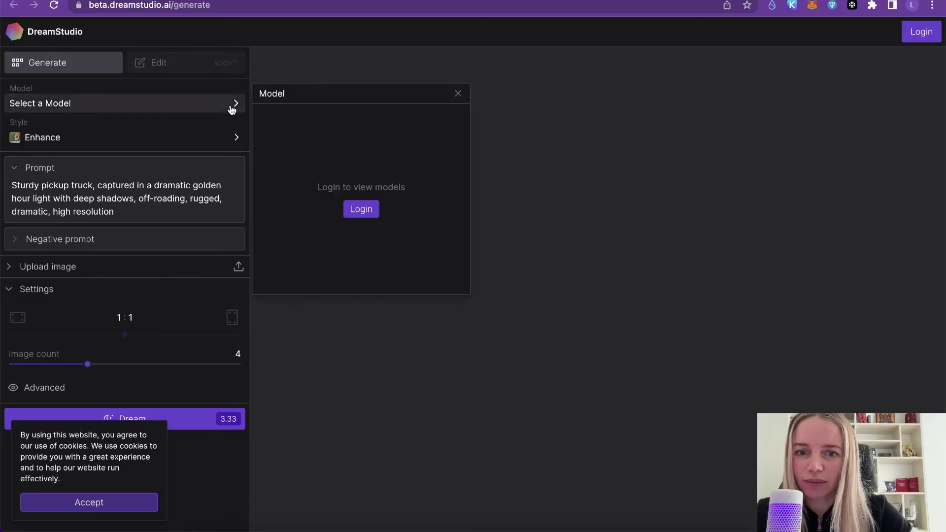
pyautogui.click(359, 216)
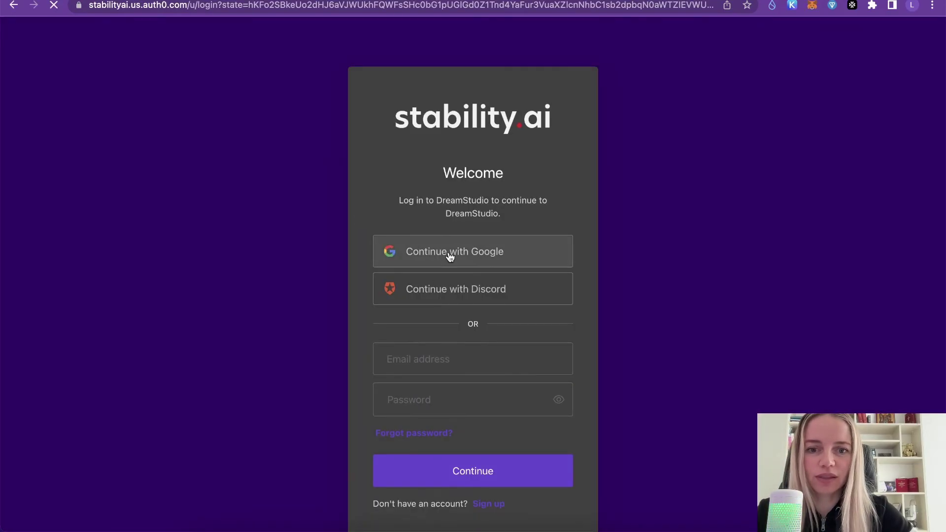
pyautogui.click(449, 254)
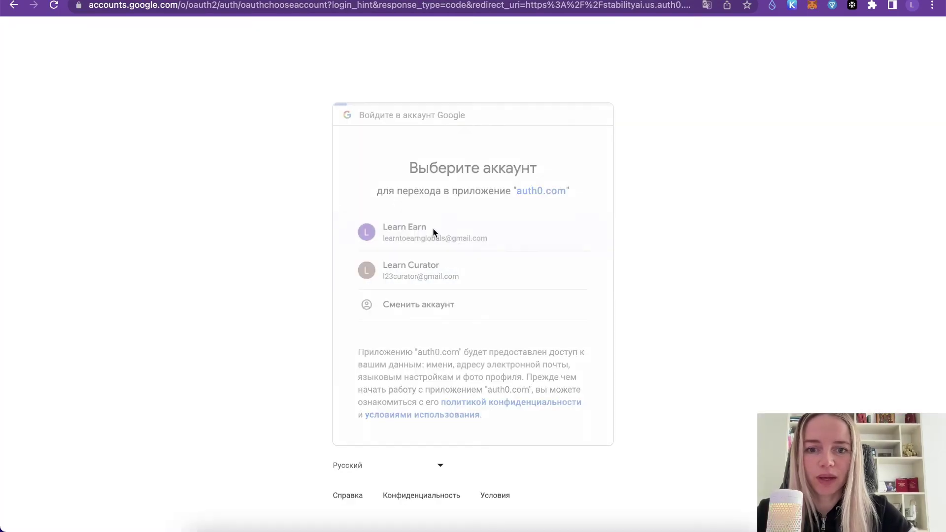
pyautogui.click(434, 232)
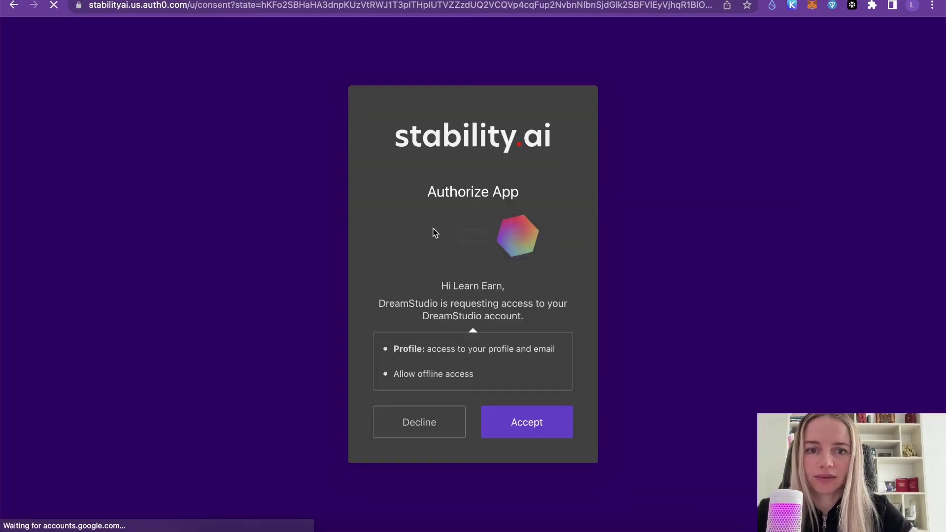
pyautogui.click(527, 441)
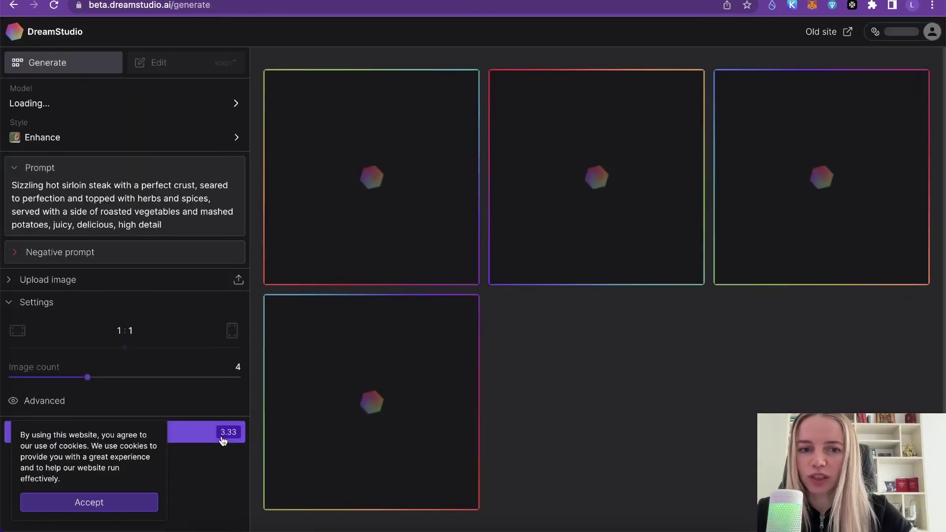
# Look through the available image styles and set the style to Photographic.
pyautogui.click(233, 105)
pyautogui.click(237, 141)
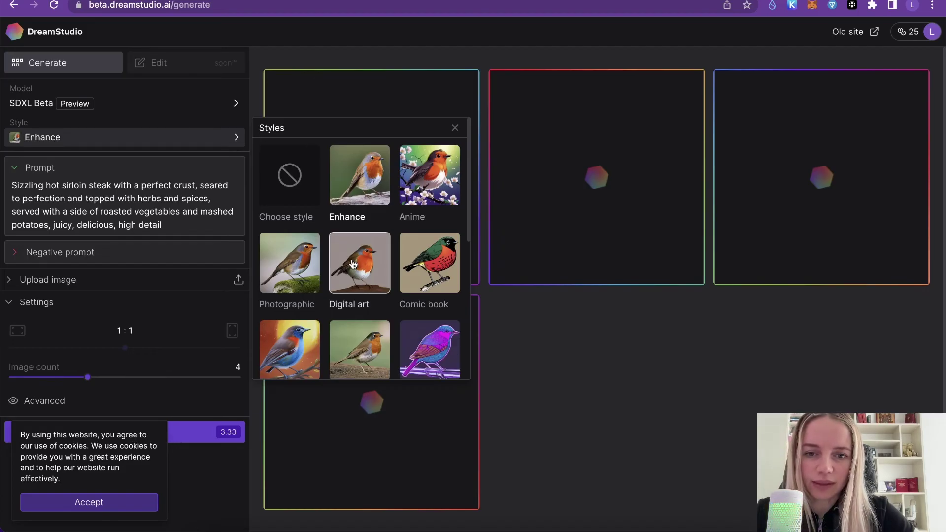
pyautogui.scroll(-1, 353, 265)
pyautogui.scroll(-2, 353, 265)
pyautogui.scroll(-1, 353, 264)
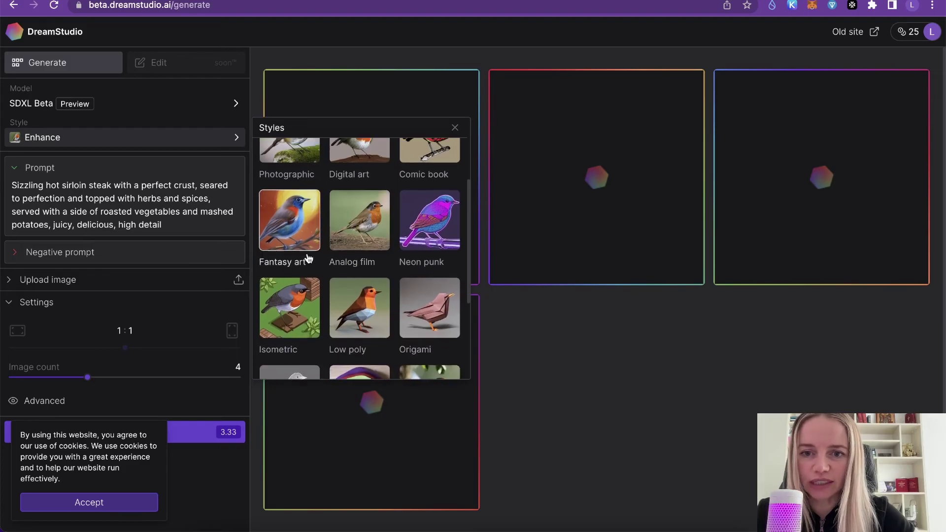
pyautogui.scroll(1, 306, 259)
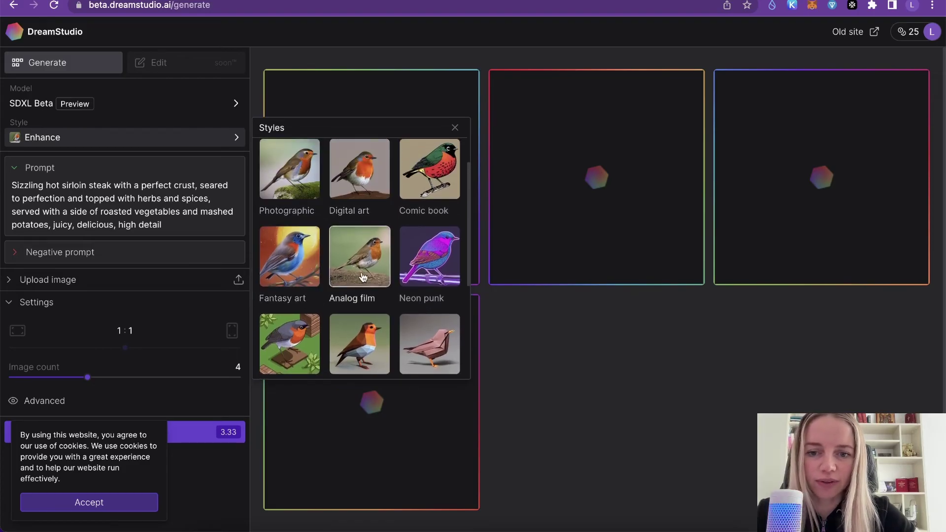
pyautogui.scroll(-2, 363, 274)
pyautogui.scroll(-2, 364, 277)
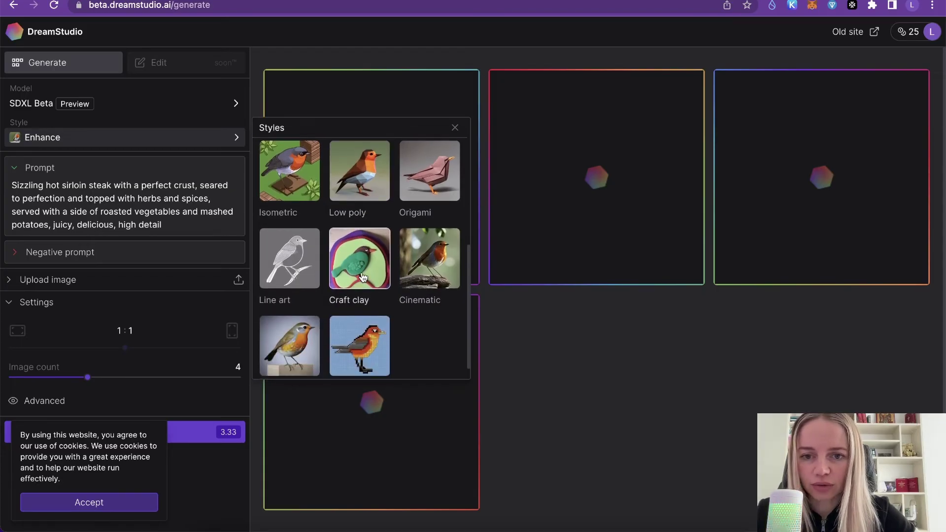
pyautogui.scroll(2, 363, 277)
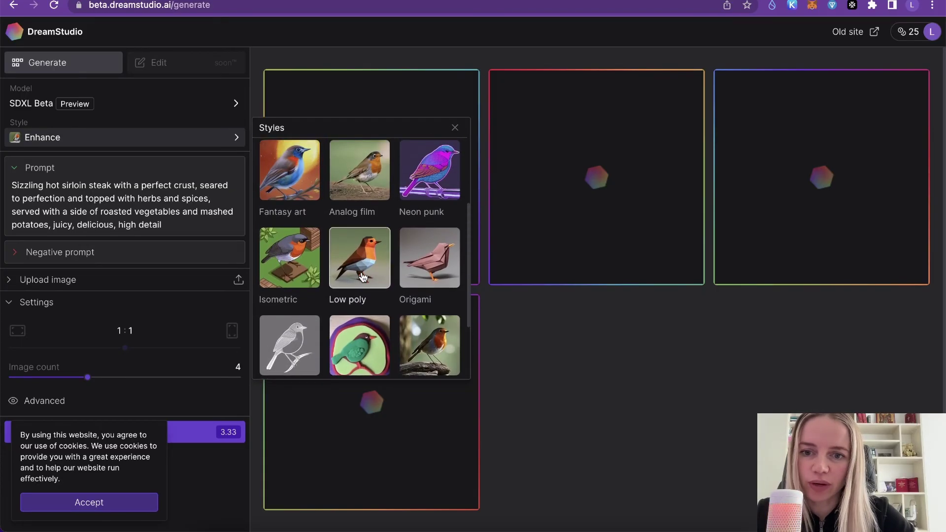
pyautogui.scroll(2, 363, 277)
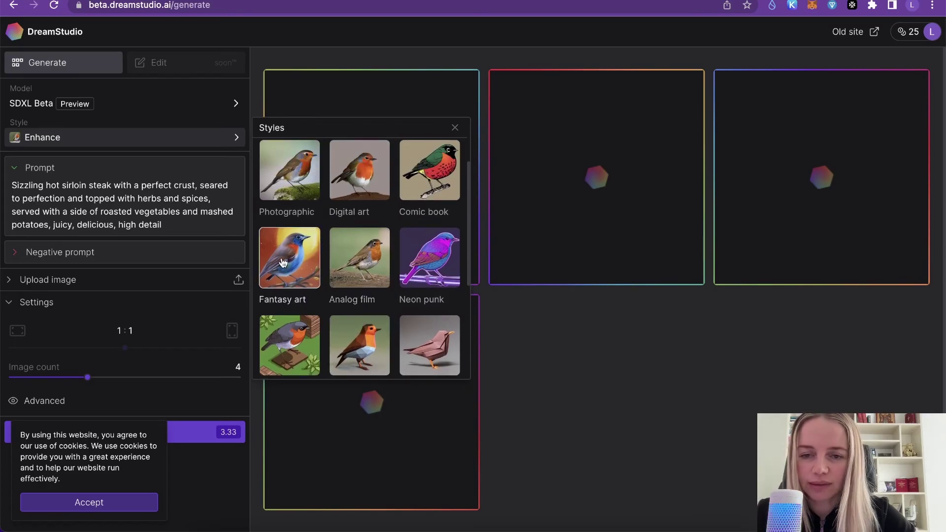
pyautogui.click(292, 177)
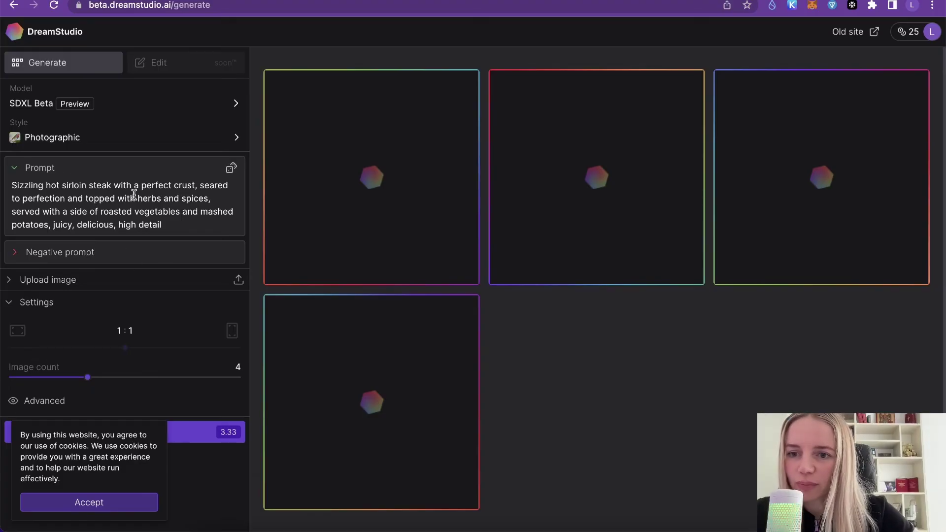
# Replace the sample prompt with "amazing realistic photo if the happy children with colored easter eggs … 8k, 50mm lens, superrealistic, masterpiece".
pyautogui.tripleClick(15, 184)
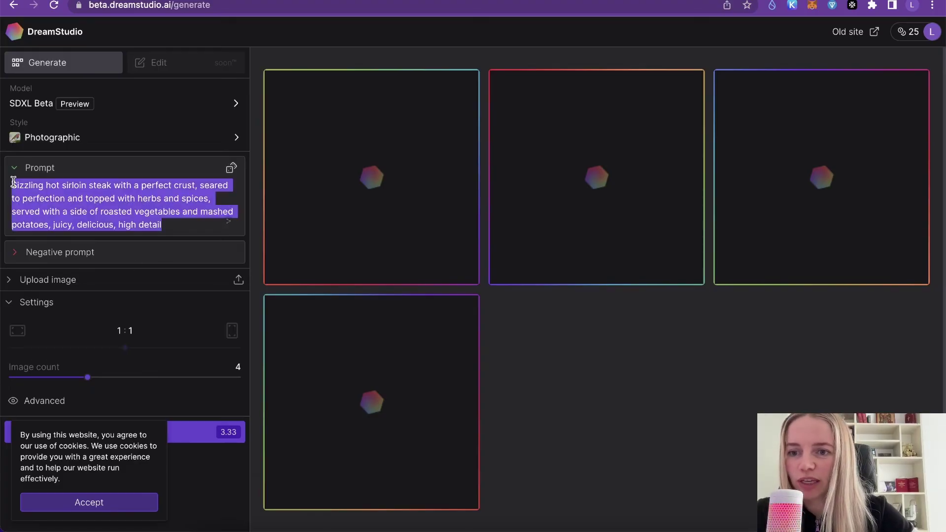
pyautogui.moveTo(15, 184); pyautogui.dragTo(99, 213)
pyautogui.press('BackSpace')
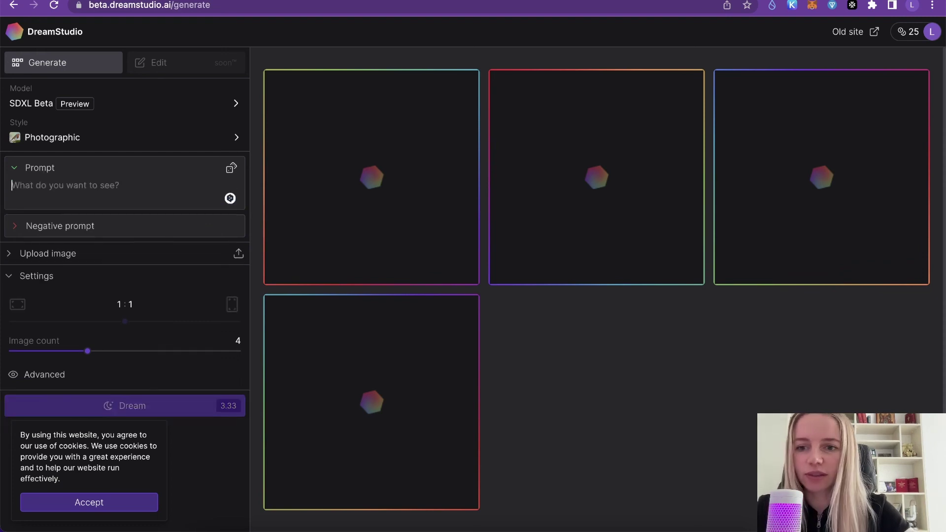
pyautogui.write('amazing realistic photo if the happy children with colored easter eggs in the nest on the grass on a sunrise, soft light, 8k, 50mm lens, superrealistic, masterpiece')
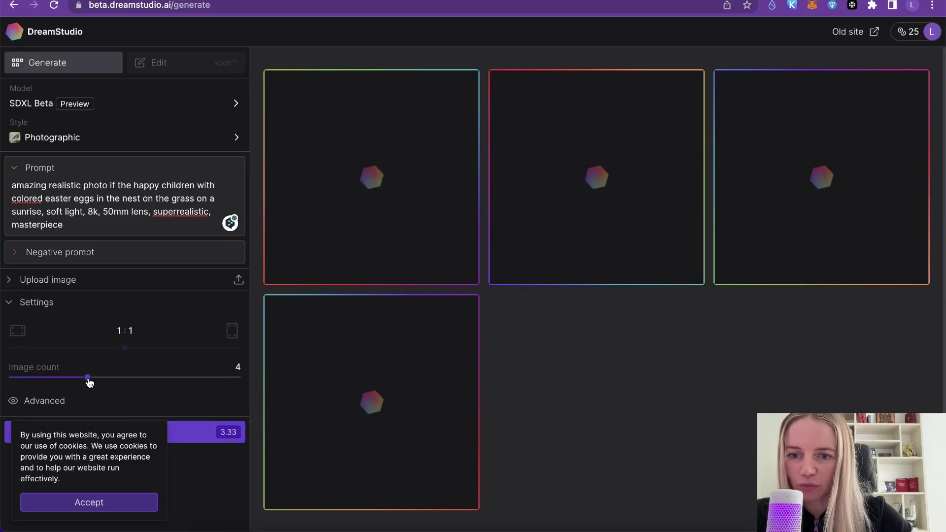
# Set the image count to 10 and generate the images, accepting the cookie notice and the Terms of Service.
pyautogui.moveTo(89, 380); pyautogui.dragTo(248, 412)
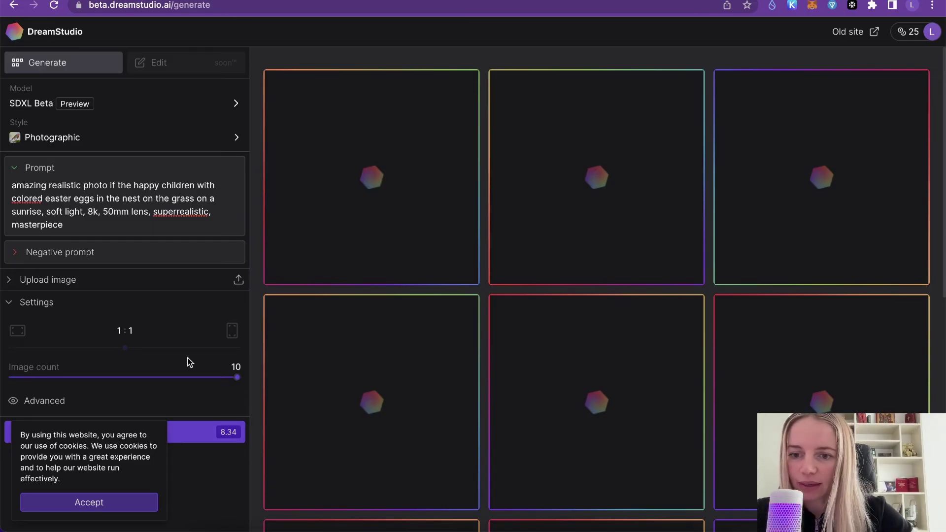
pyautogui.click(139, 507)
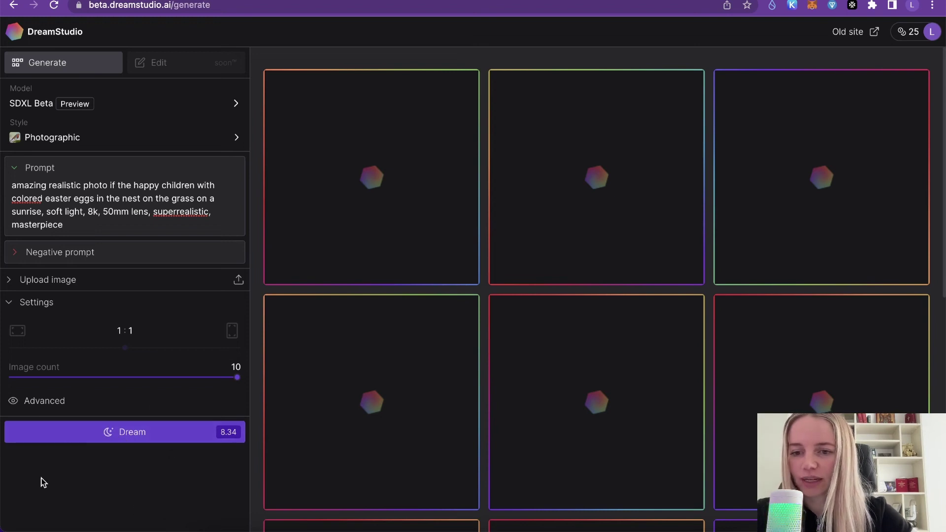
pyautogui.click(136, 439)
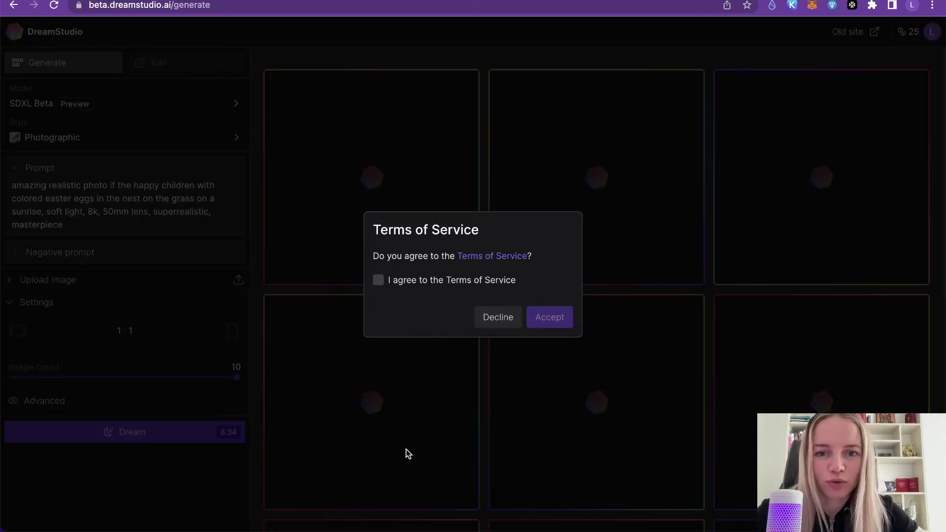
pyautogui.click(379, 281)
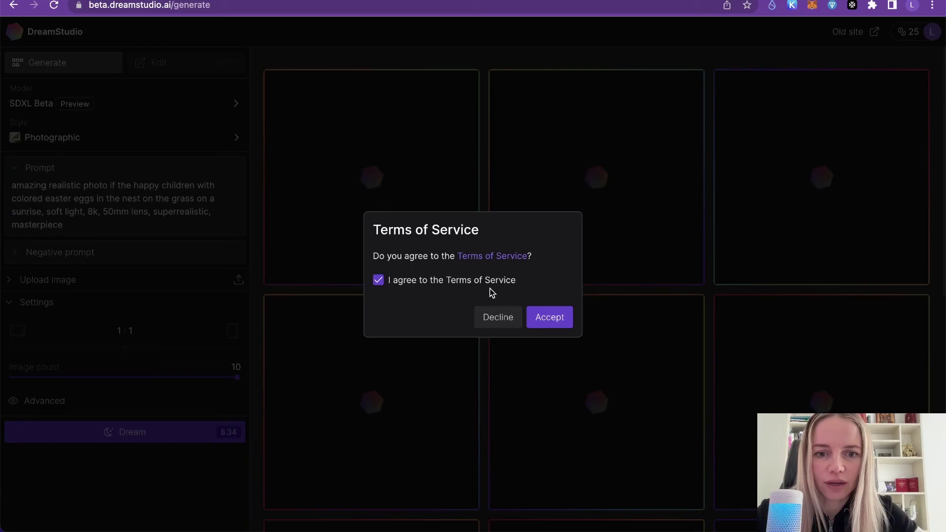
pyautogui.click(553, 323)
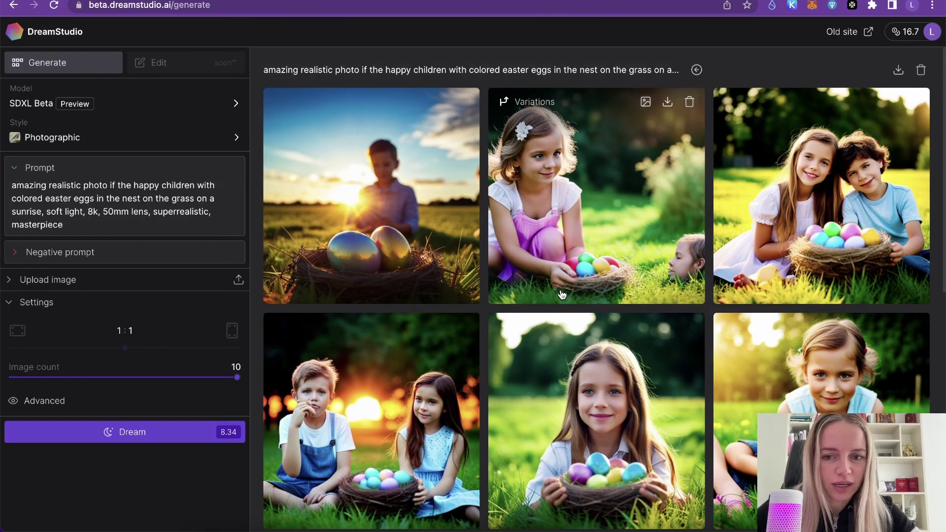
# Look over all the generated Easter images and view the first five enlarged one after another.
pyautogui.scroll(-3, 562, 294)
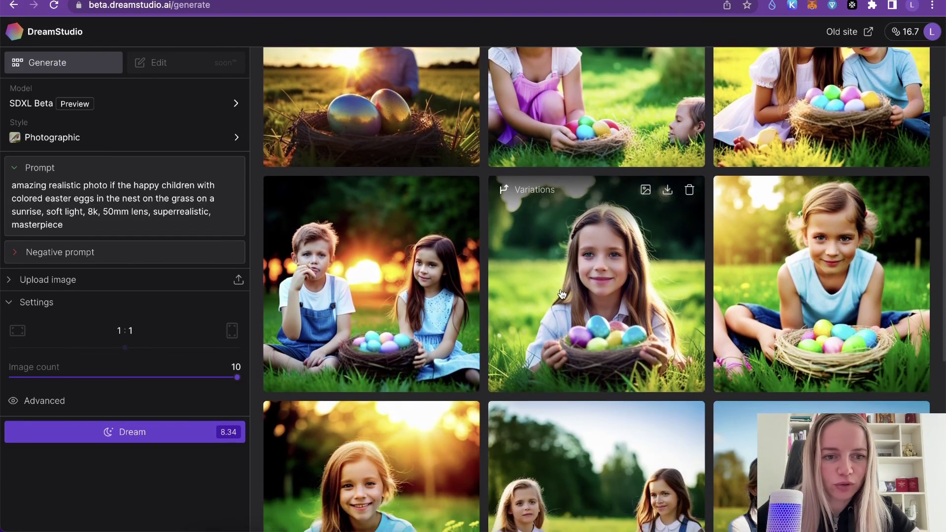
pyautogui.scroll(-7, 562, 294)
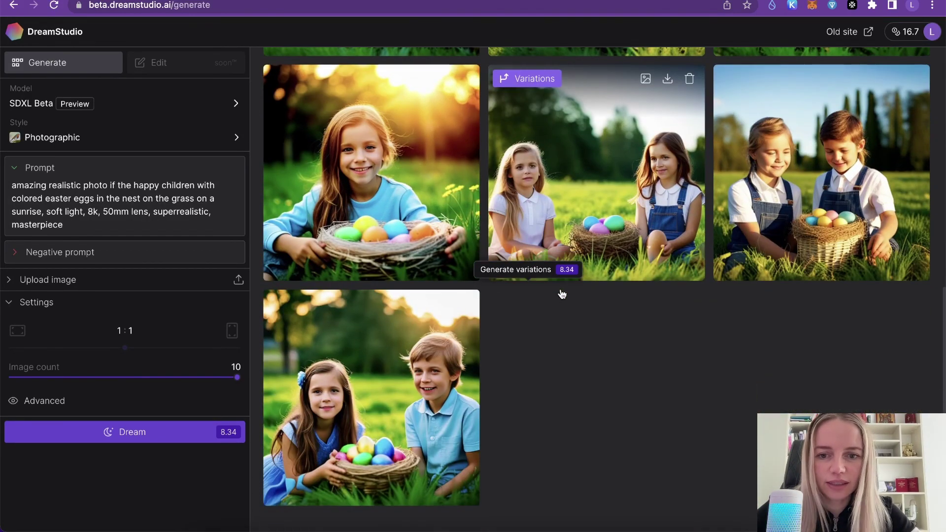
pyautogui.scroll(10, 562, 295)
pyautogui.click(371, 248)
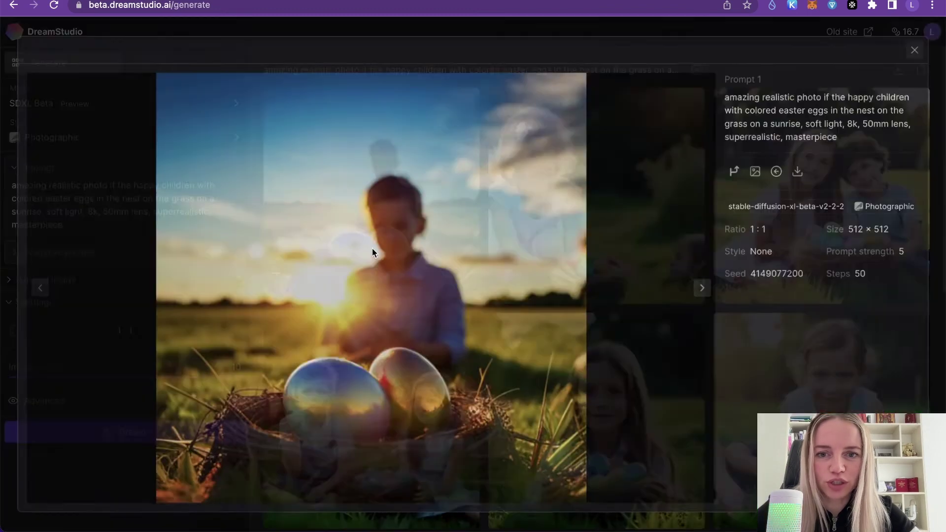
pyautogui.press('Right')
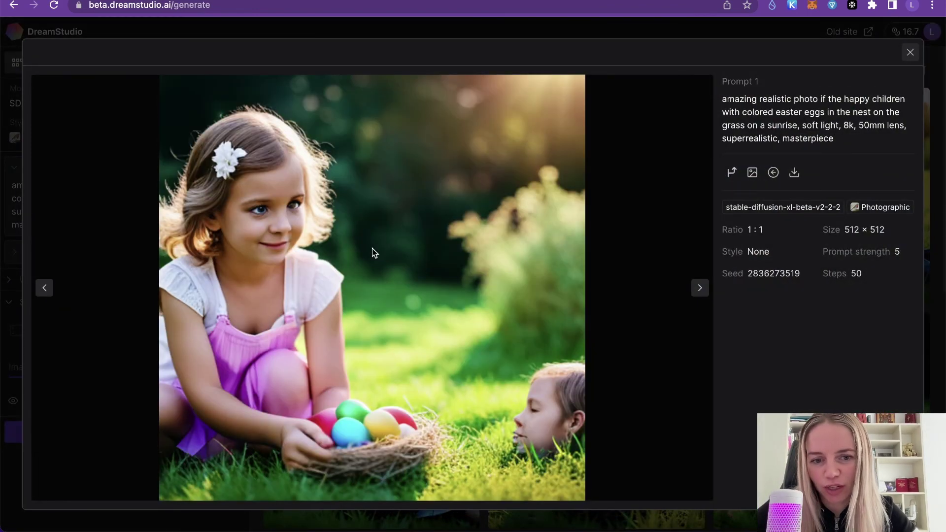
pyautogui.press('Right')
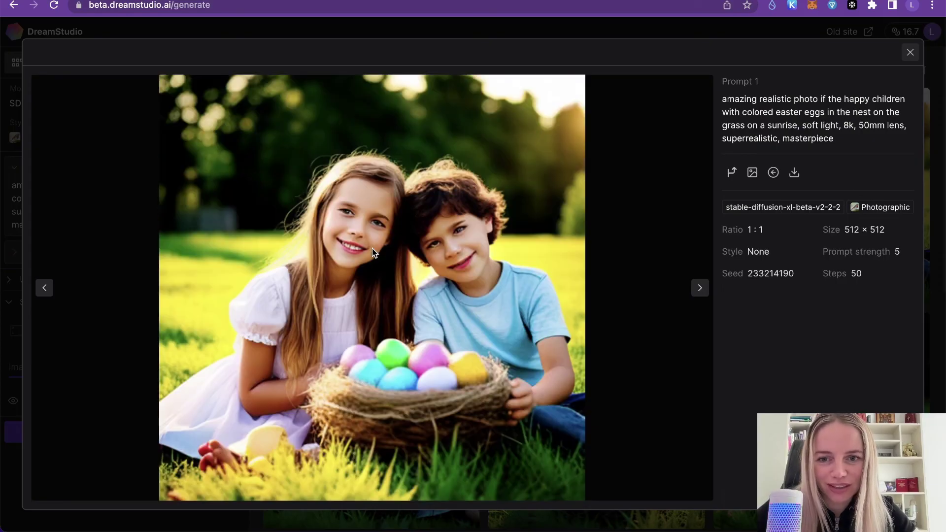
pyautogui.press('Right')
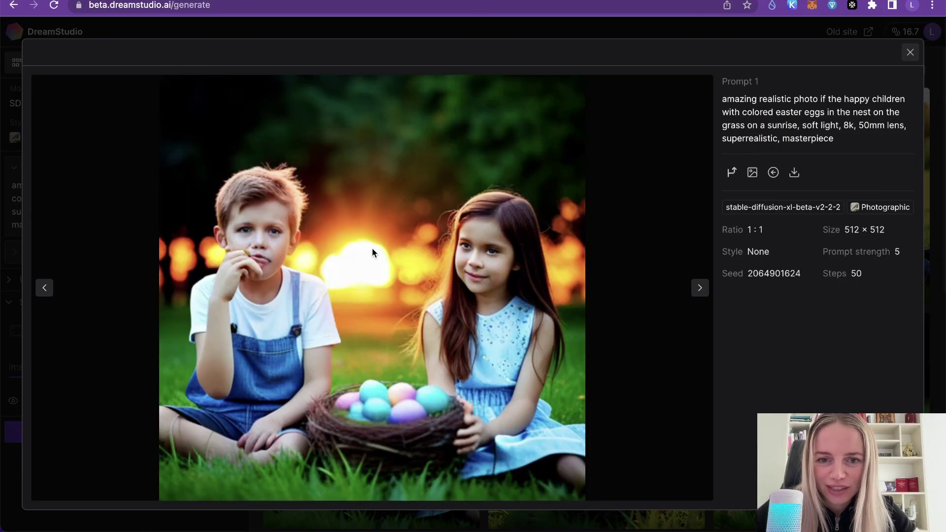
pyautogui.press('Right')
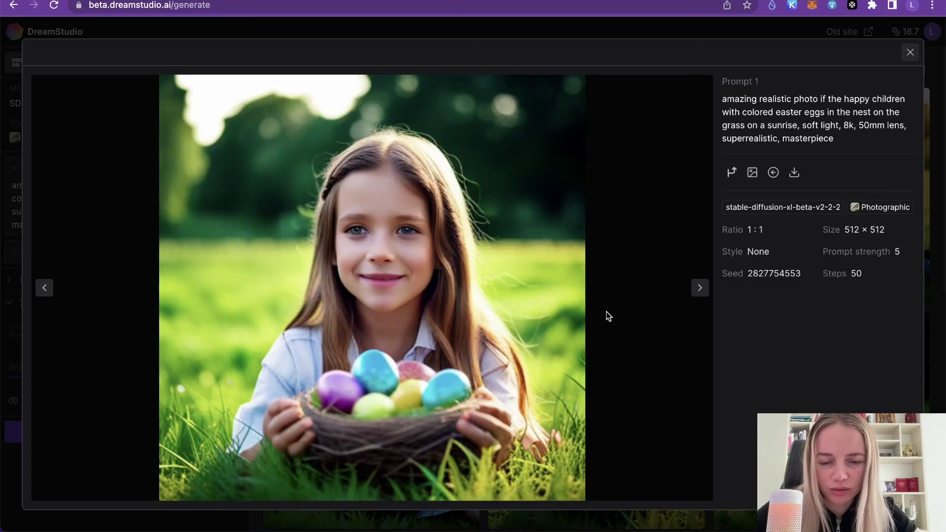
# Download the enlarged image of the girl holding the egg nest and request variations of it.
pyautogui.click(795, 172)
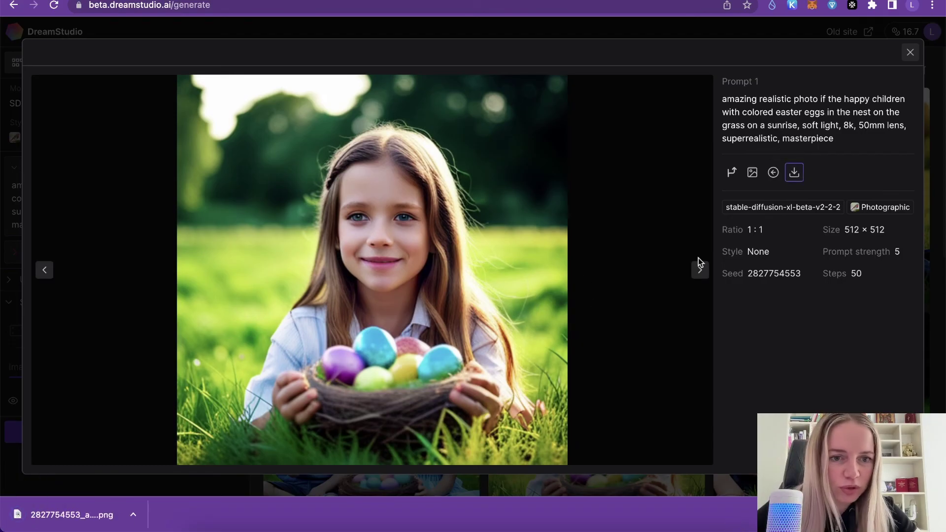
pyautogui.click(731, 174)
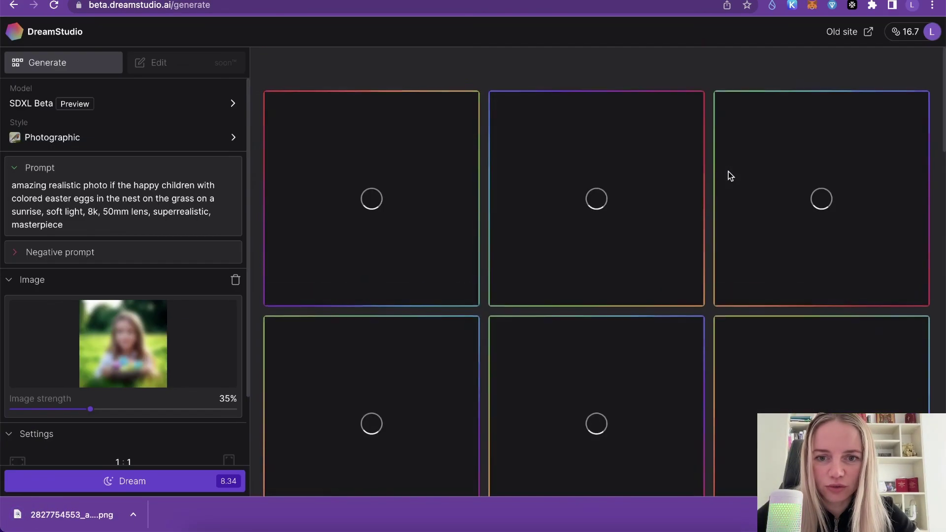
pyautogui.scroll(-5, 664, 220)
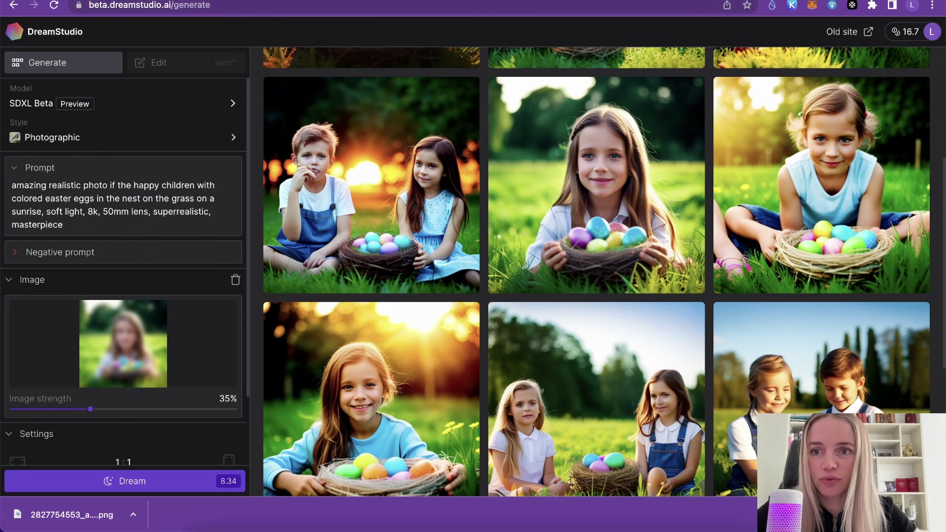
# Compare the Lexica results with the DreamStudio images and enlarge the one of the girl in the blue sweater.
pyautogui.hotkey('ctrl', 'Tab')
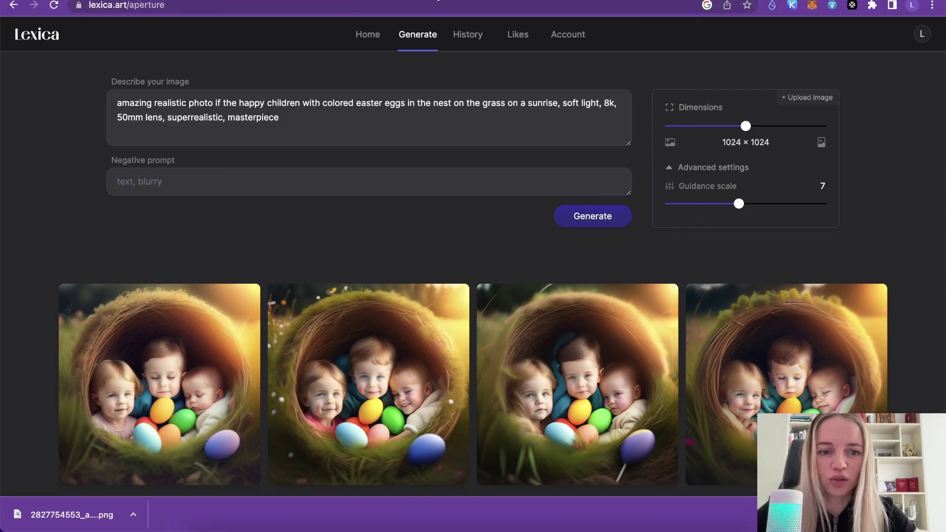
pyautogui.moveTo(392, 268)
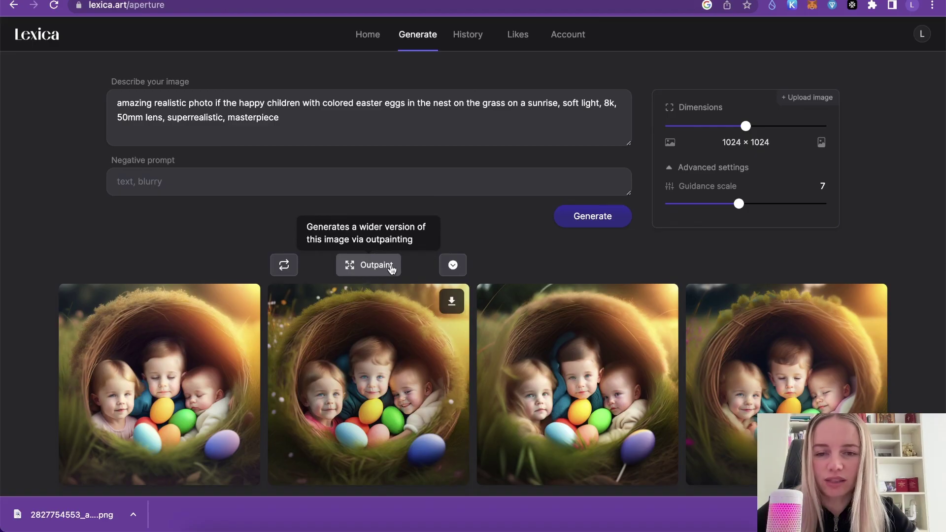
pyautogui.hotkey('ctrl', 'shift', 'Tab')
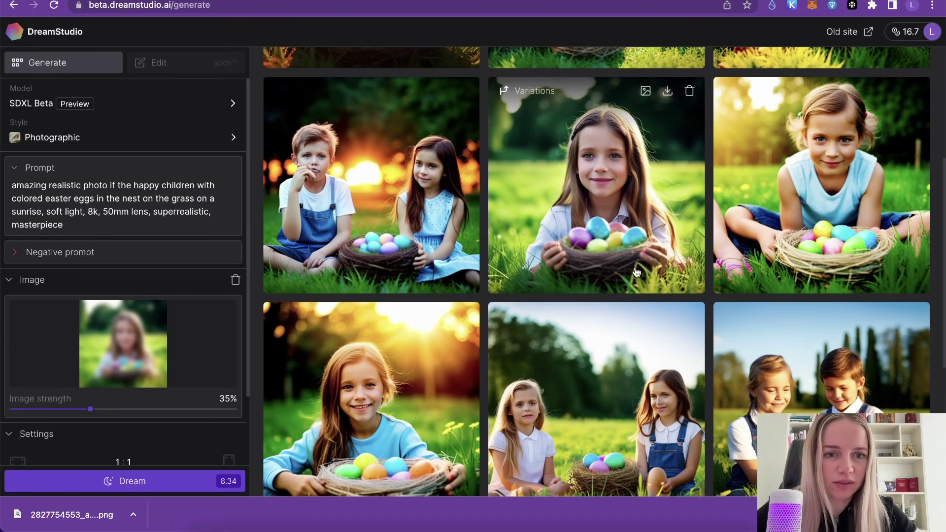
pyautogui.scroll(-5, 637, 273)
pyautogui.scroll(2, 635, 272)
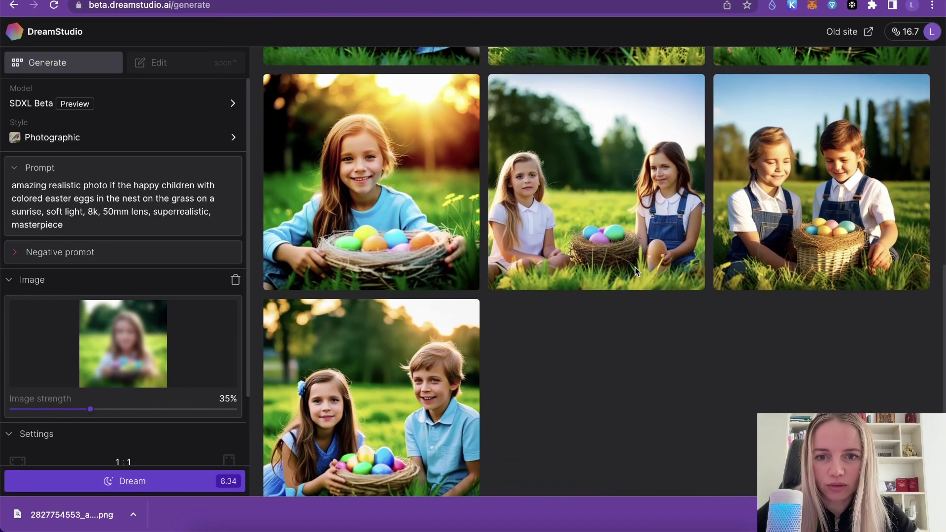
pyautogui.click(427, 270)
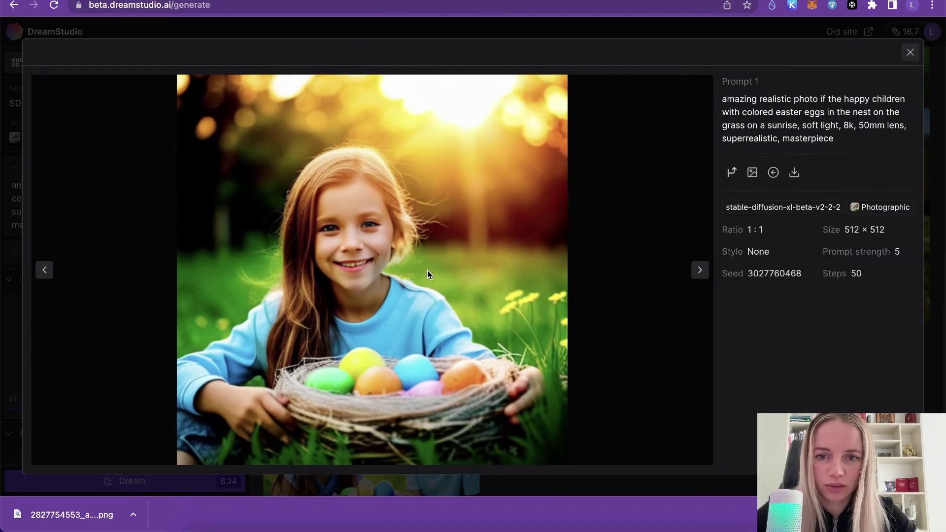